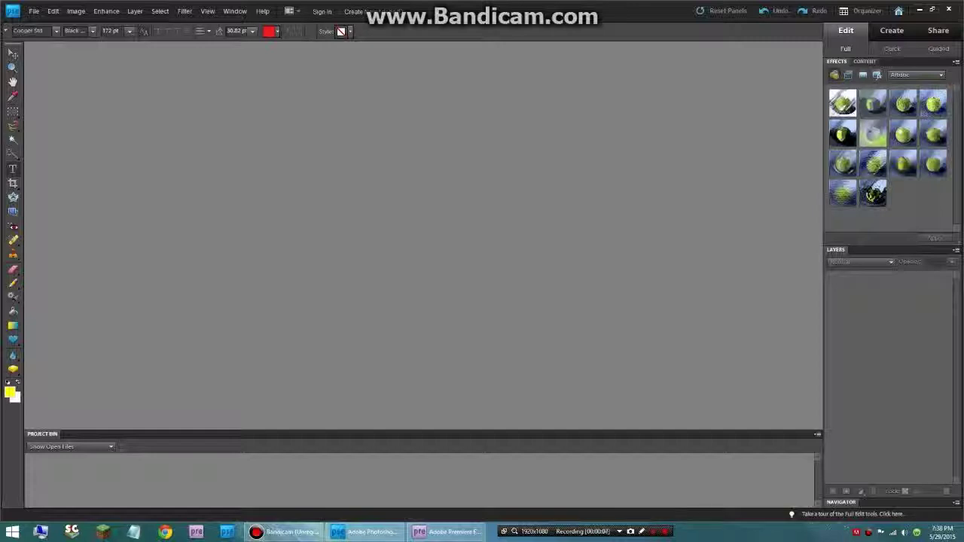
Step: Start opening an image file and browse to the NEMISIS EP. ONE folder within Stop Motion in Videos
mouse_move(448, 531)
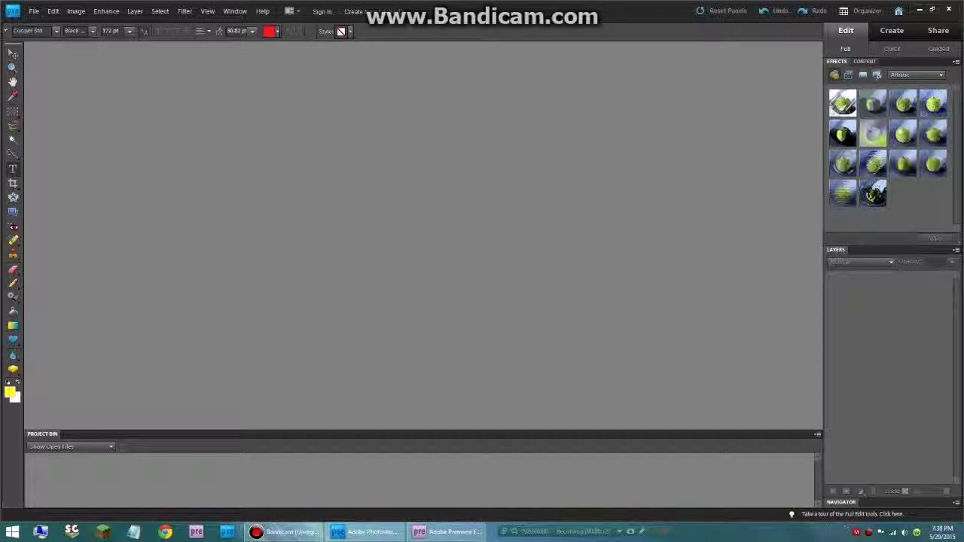
left_click(34, 11)
left_click(58, 32)
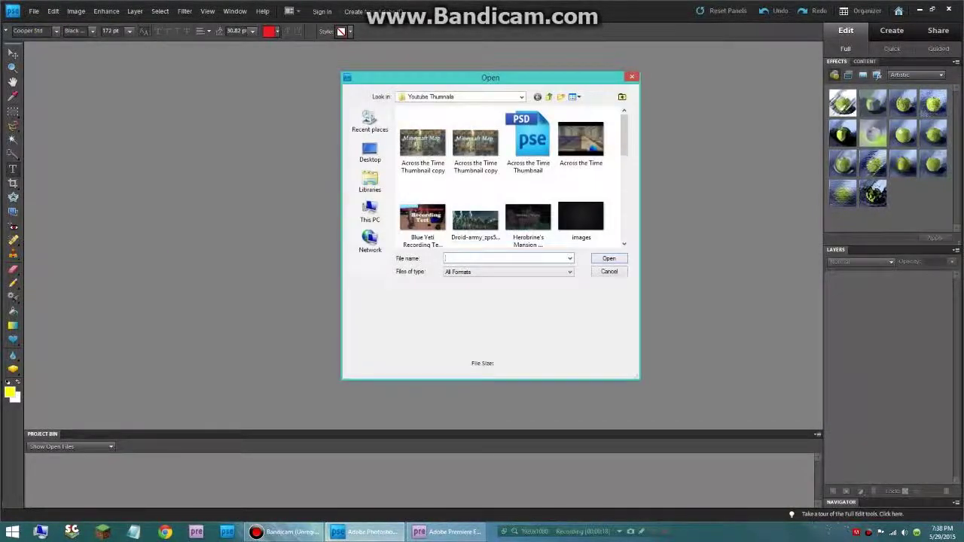
left_click(521, 97)
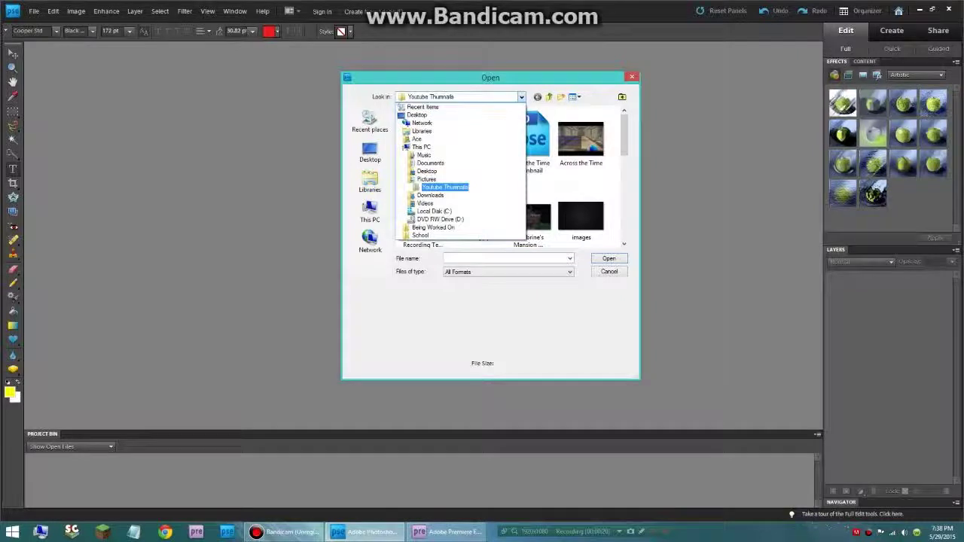
key("Down")
key("Down")
key("Return")
double_click(581, 137)
left_click(475, 138)
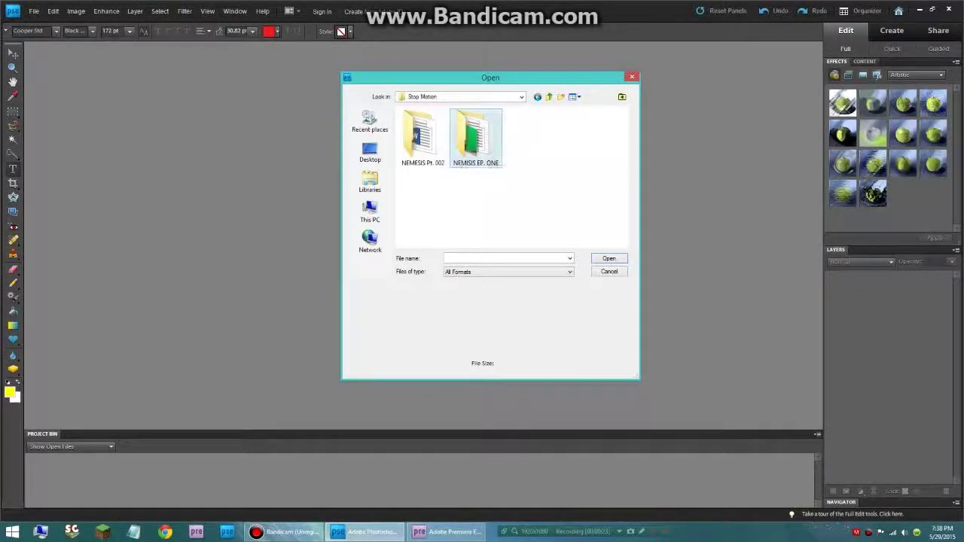
double_click(475, 138)
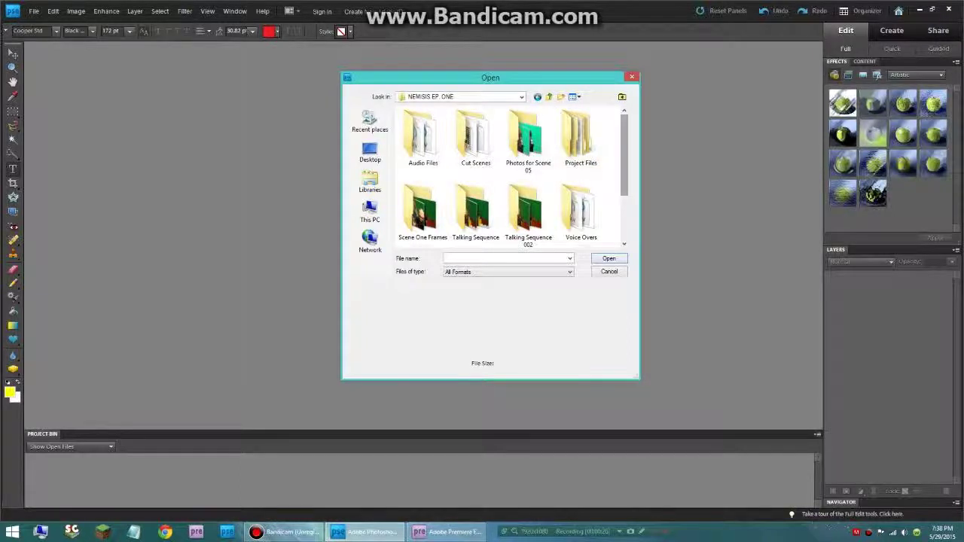
scroll(475, 199, "down", 1)
double_click(475, 190)
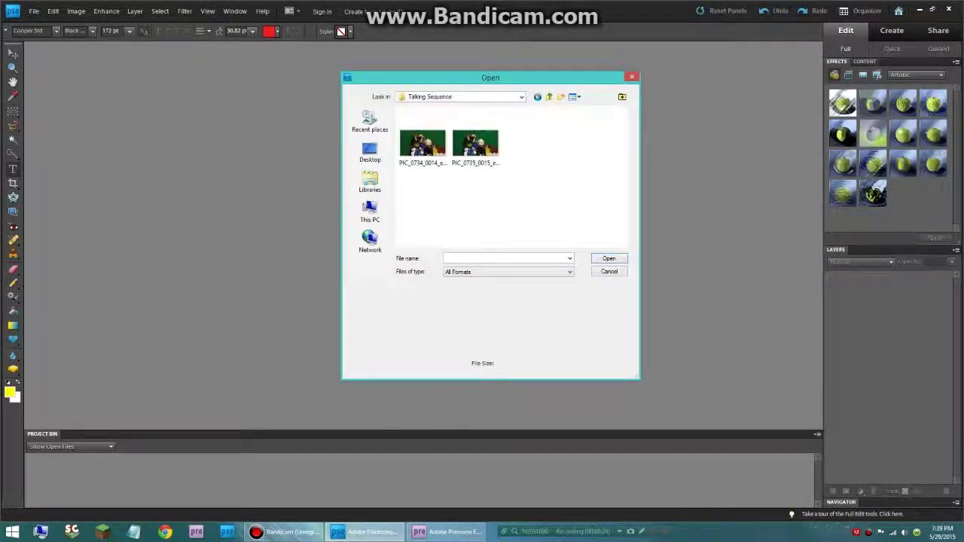
left_click(495, 97)
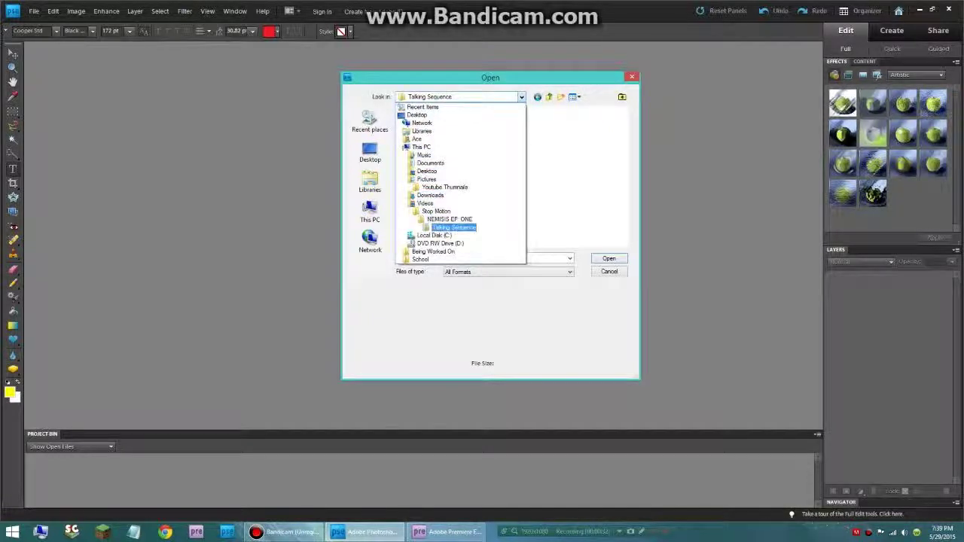
left_click(450, 220)
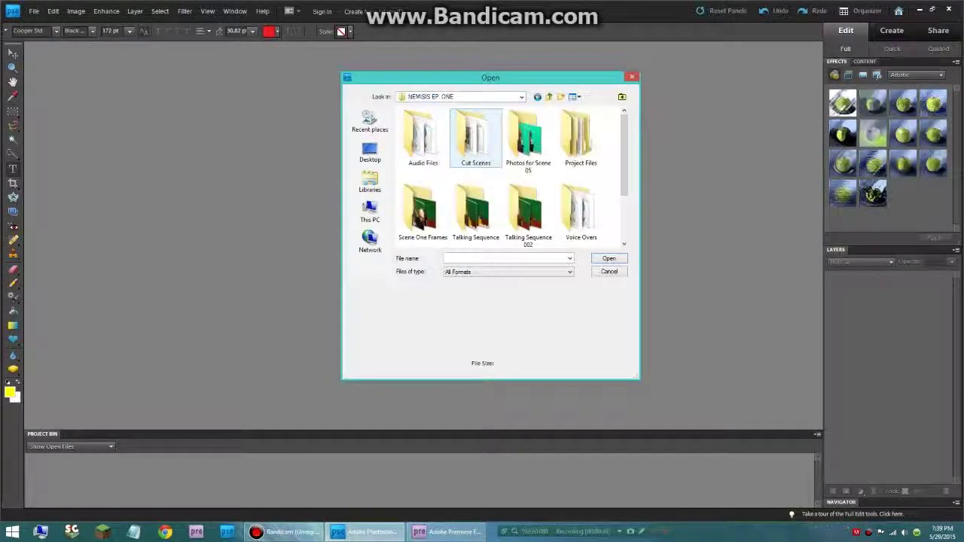
Step: Open the image PIC-001 from the Talking Sequence 002 folder
double_click(528, 215)
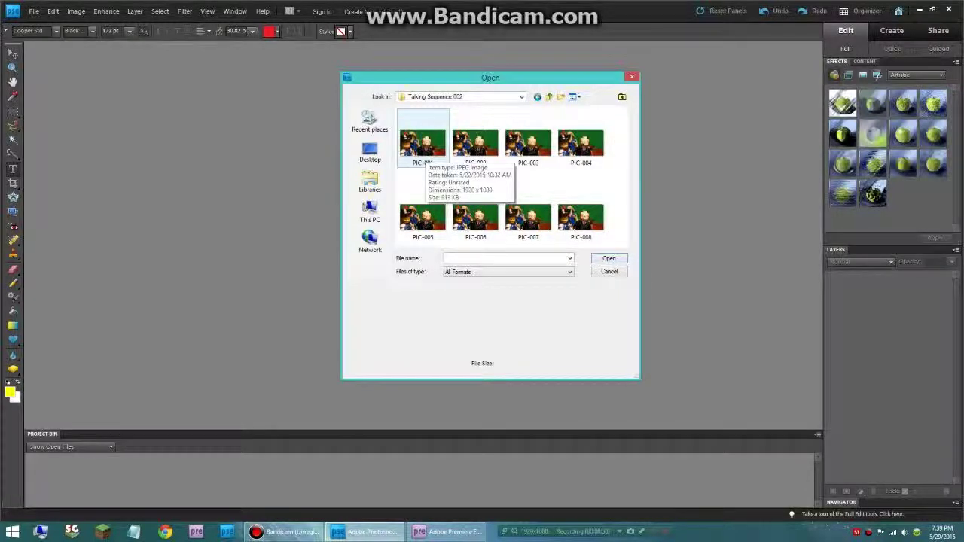
left_click(422, 149)
left_click(609, 258)
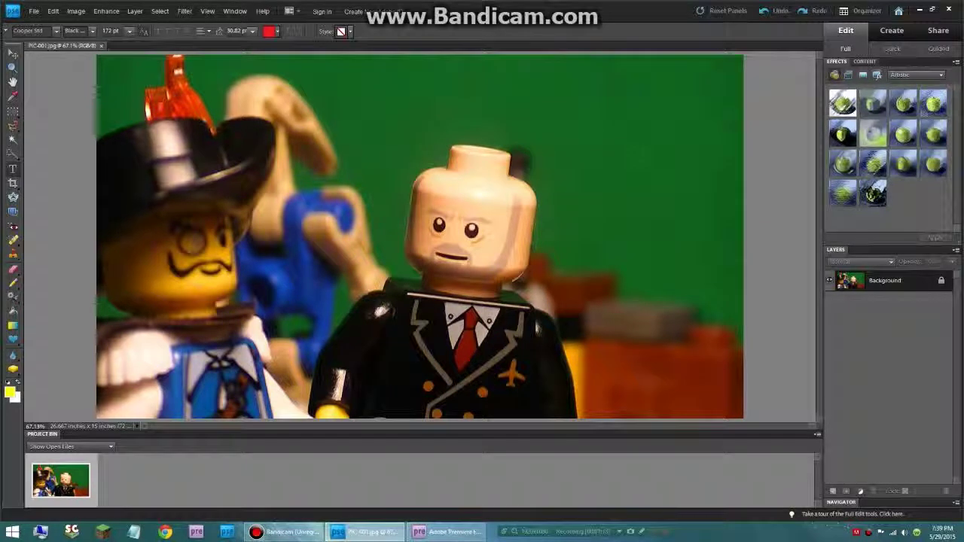
Step: Use the Liquify filter's Bloat tool along the bald minifigure's mouth to open it slightly, and apply the distortion
left_click(185, 10)
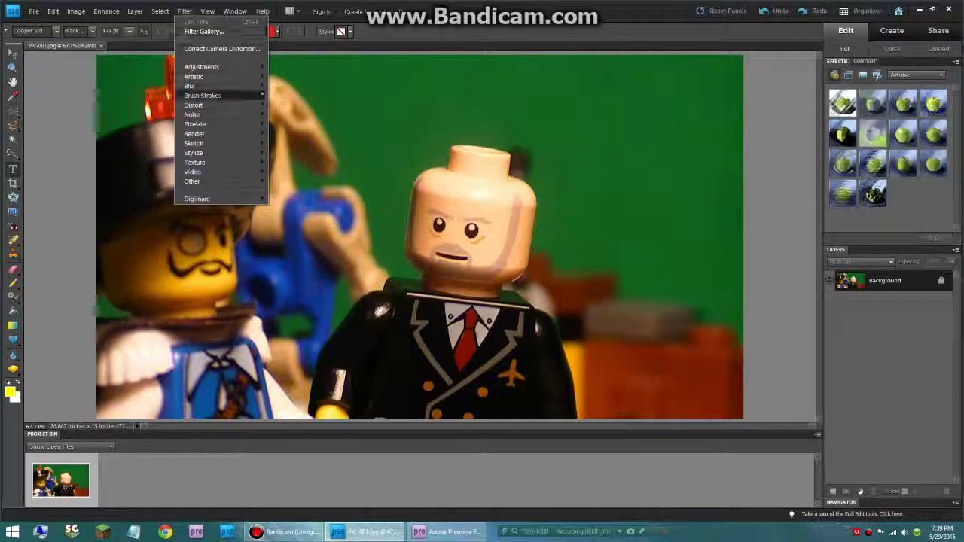
mouse_move(203, 104)
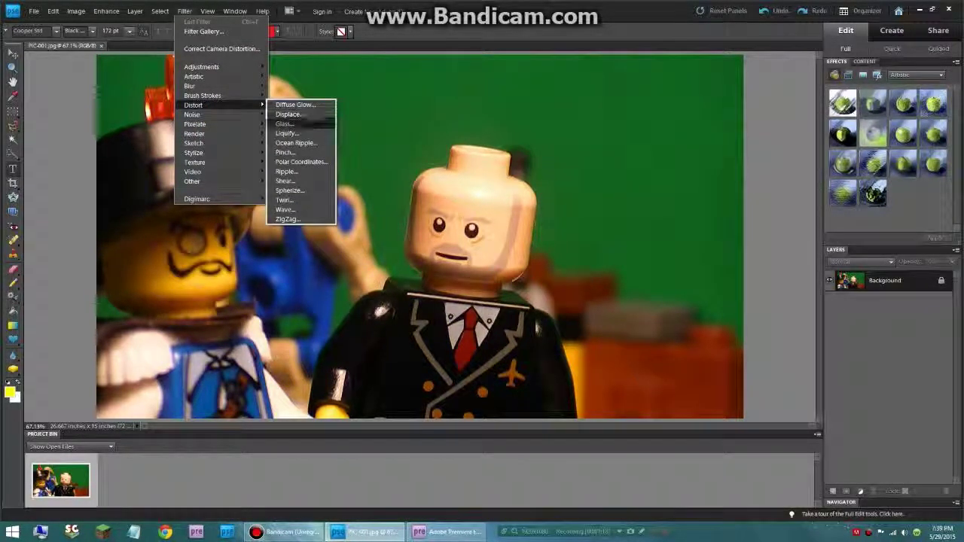
left_click(287, 134)
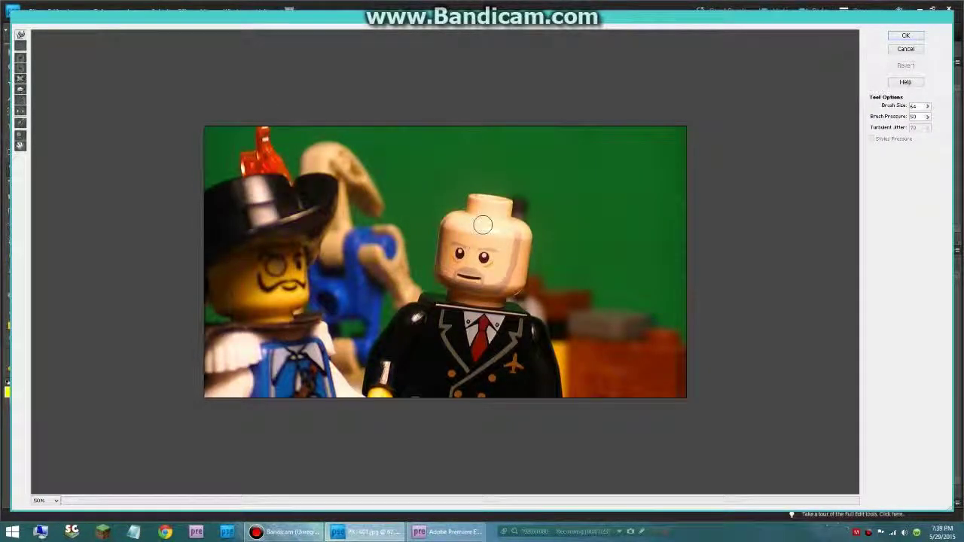
key("ctrl+plus")
key("ctrl+plus")
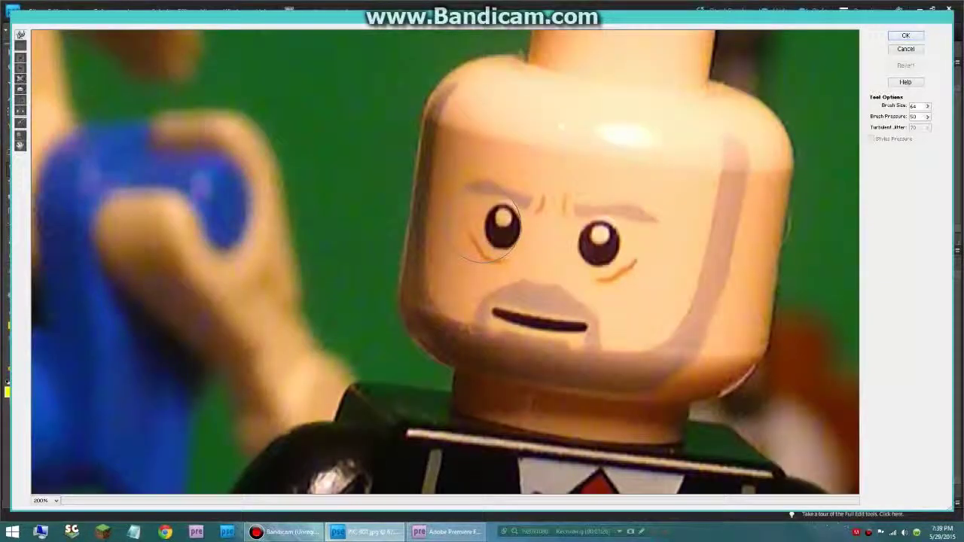
key("ctrl+plus")
key("space")
left_click_drag(573, 301, 392, 193)
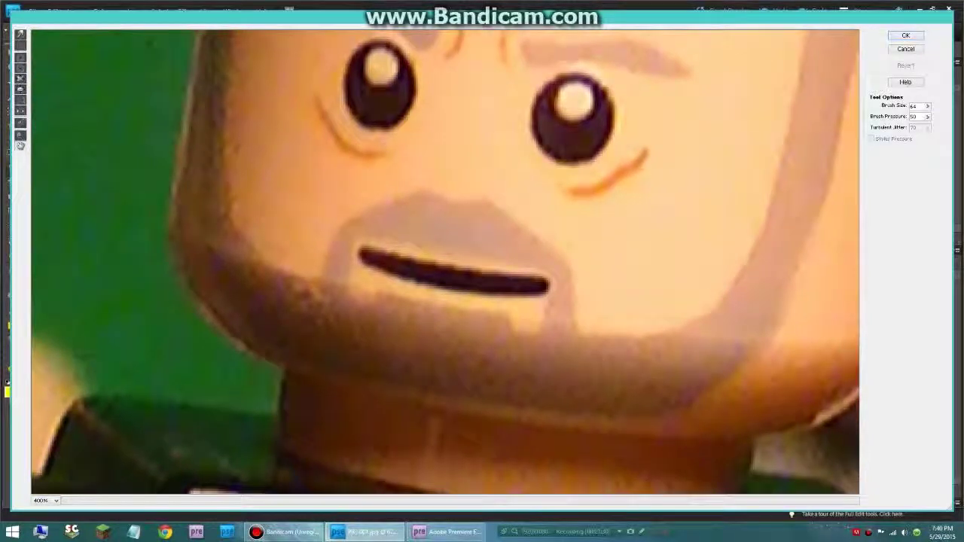
key("ctrl+minus")
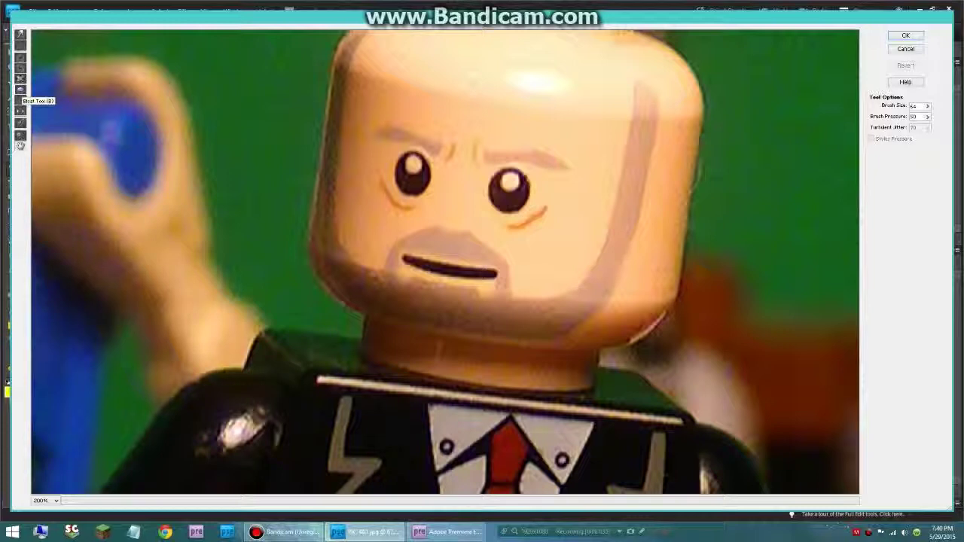
left_click(20, 89)
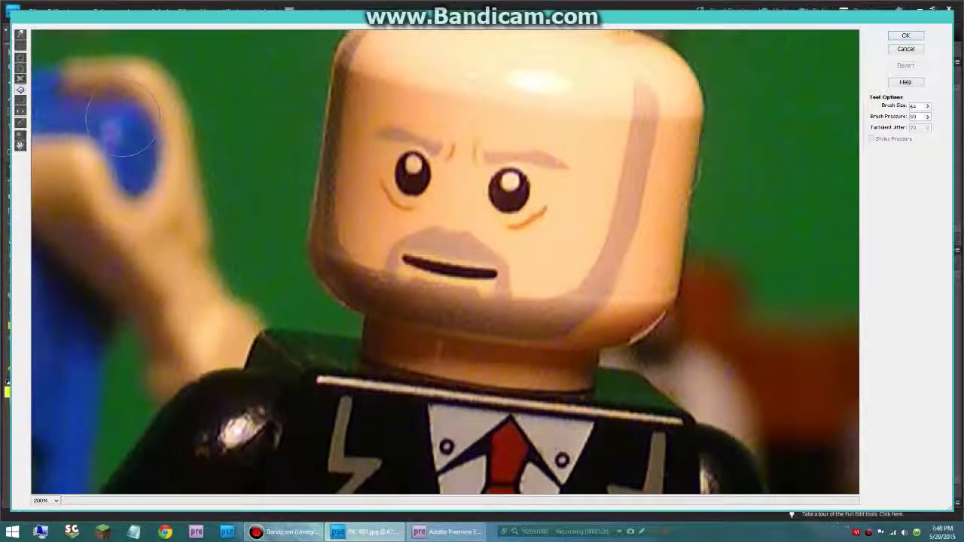
left_click(418, 263)
left_click(429, 267)
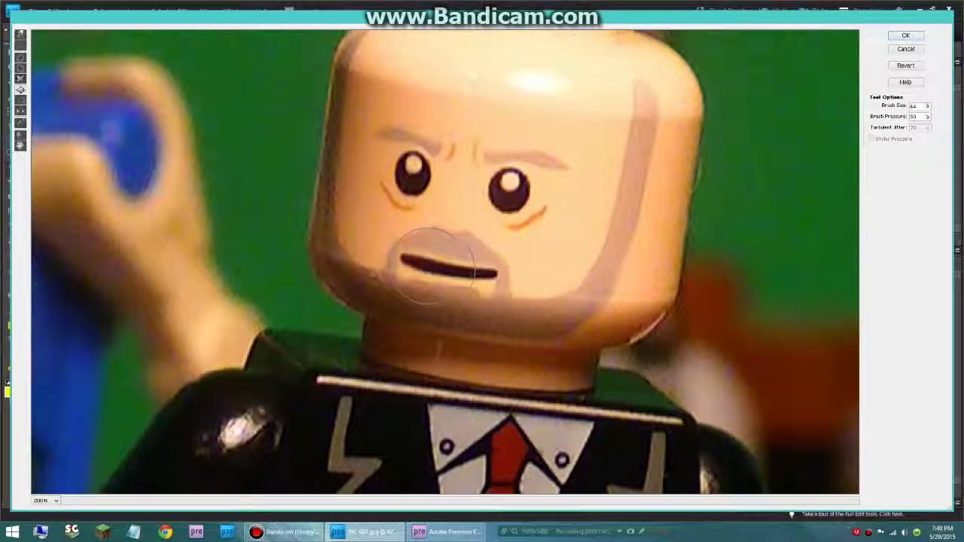
left_click(457, 270)
left_click_drag(455, 267, 491, 278)
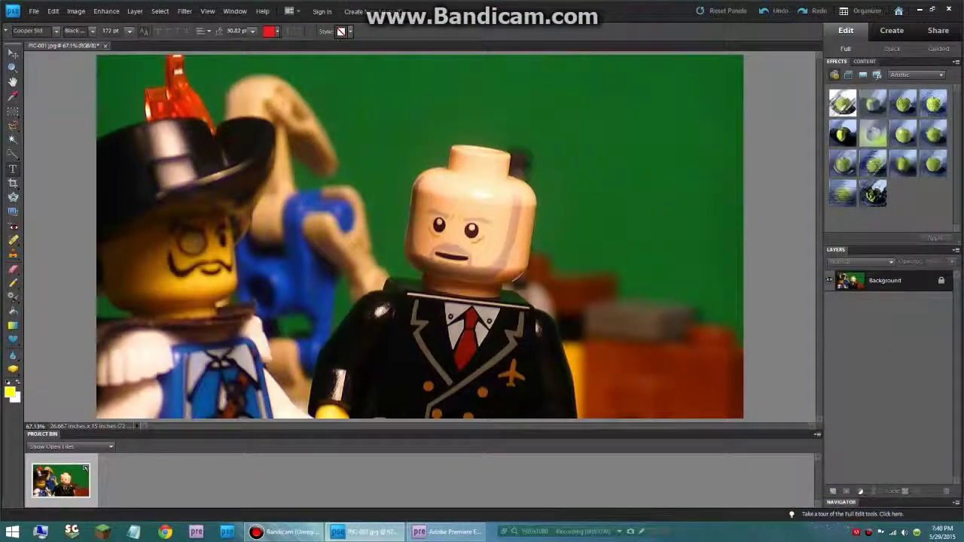
Step: Start saving the edited image under a new location and browse to the Mini-Tutorials folder
key("alt+f")
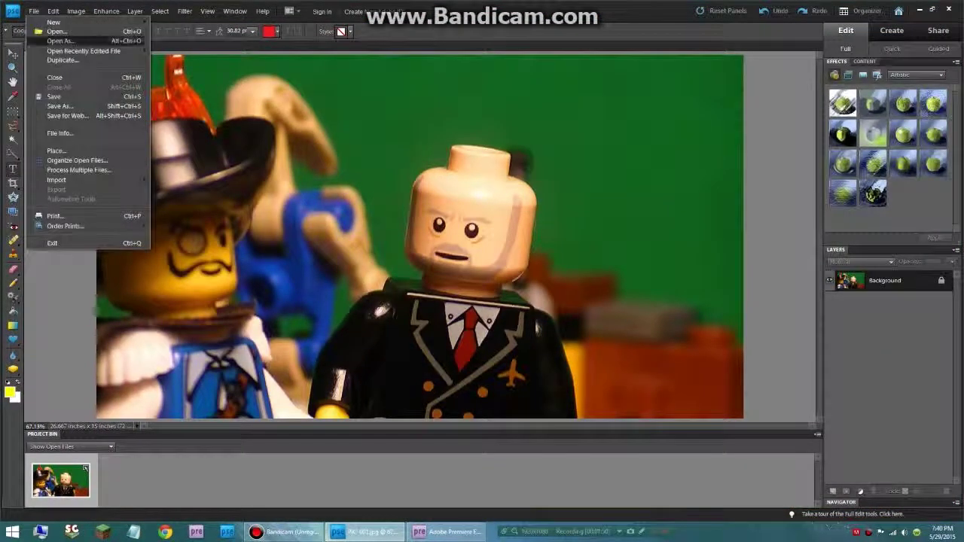
left_click(62, 106)
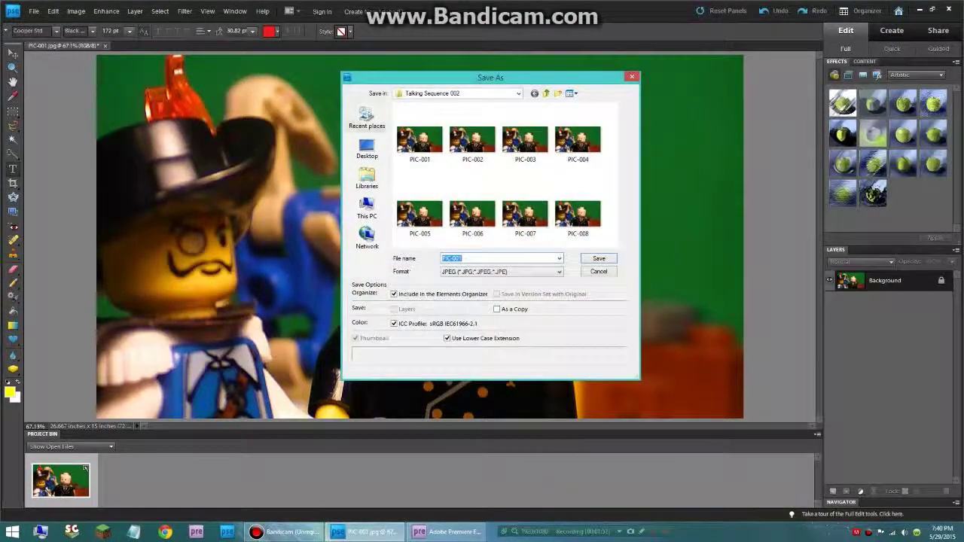
left_click(455, 93)
key("Down")
key("Down")
key("Down")
key("Down")
key("Down")
key("Down")
key("Down")
key("Down")
key("Down")
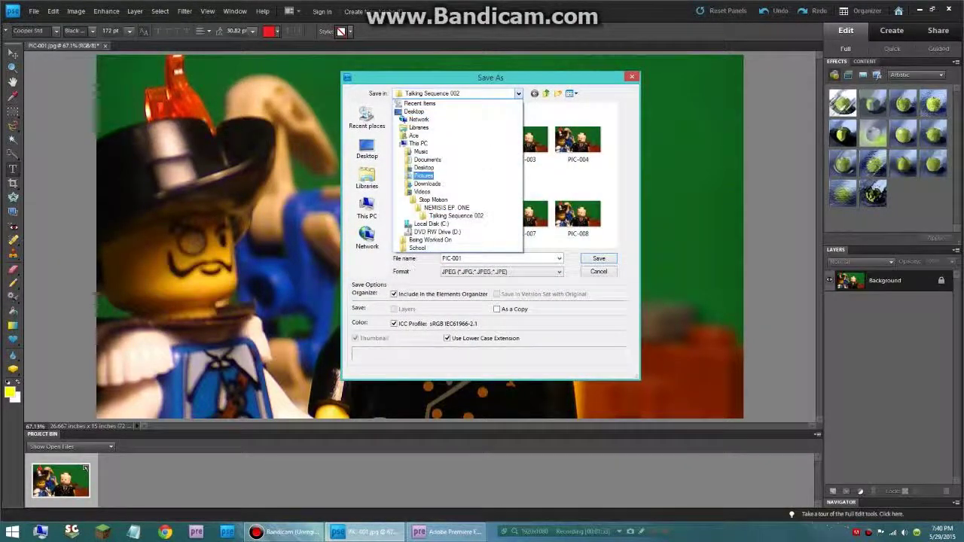
key("Return")
double_click(525, 134)
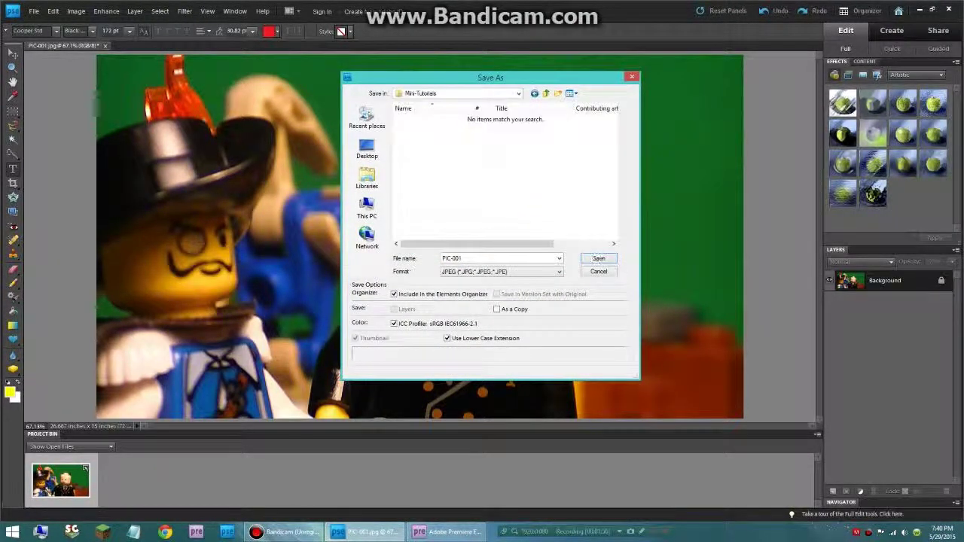
Step: Create a new folder named Talking Animation Tutorial inside Mini-Tutorials
right_click(428, 146)
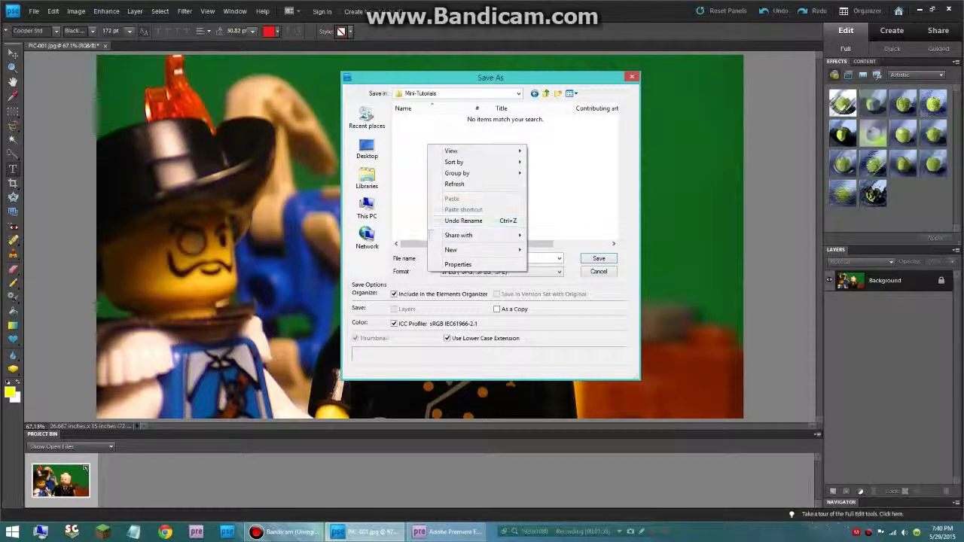
mouse_move(452, 250)
left_click(550, 250)
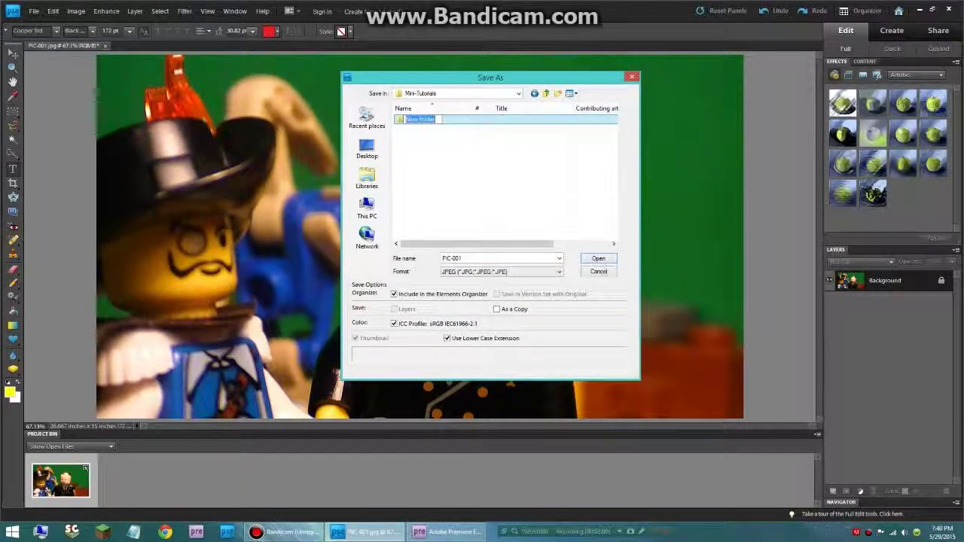
type("Talking Animation Tutorial")
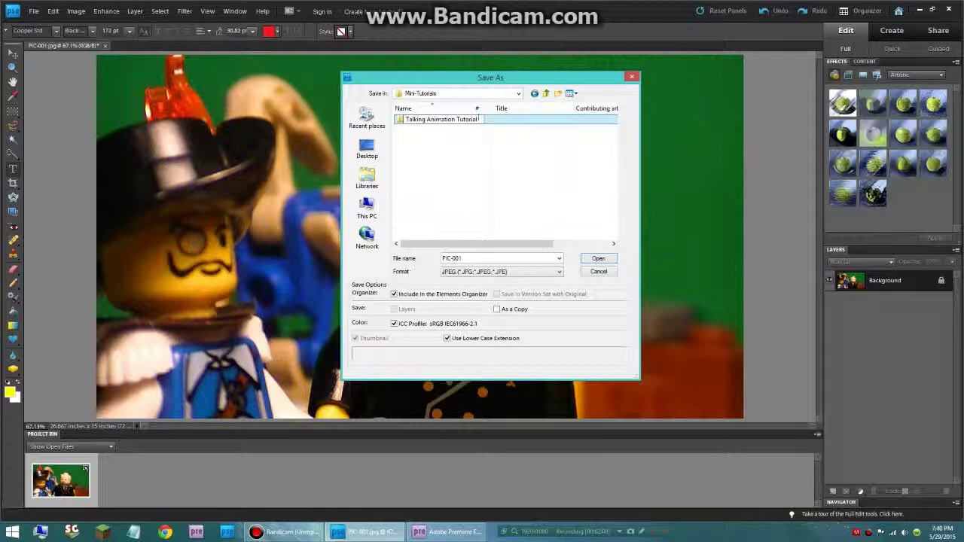
key("Return")
key("Tab")
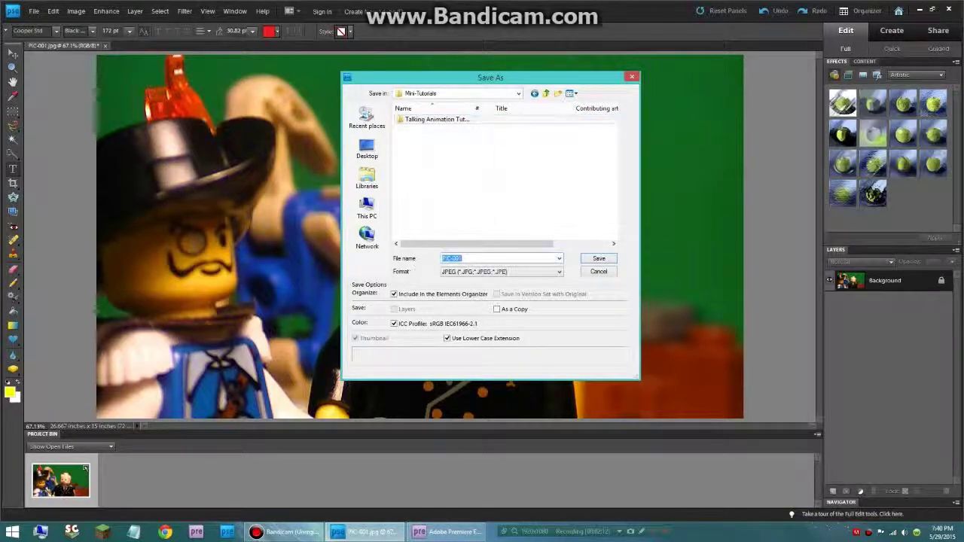
Step: Save the image as JPEG file PIC-001 in the Talking Animation Tutorial folder, with Maximum quality 12 and Baseline Optimized format
left_click(502, 272)
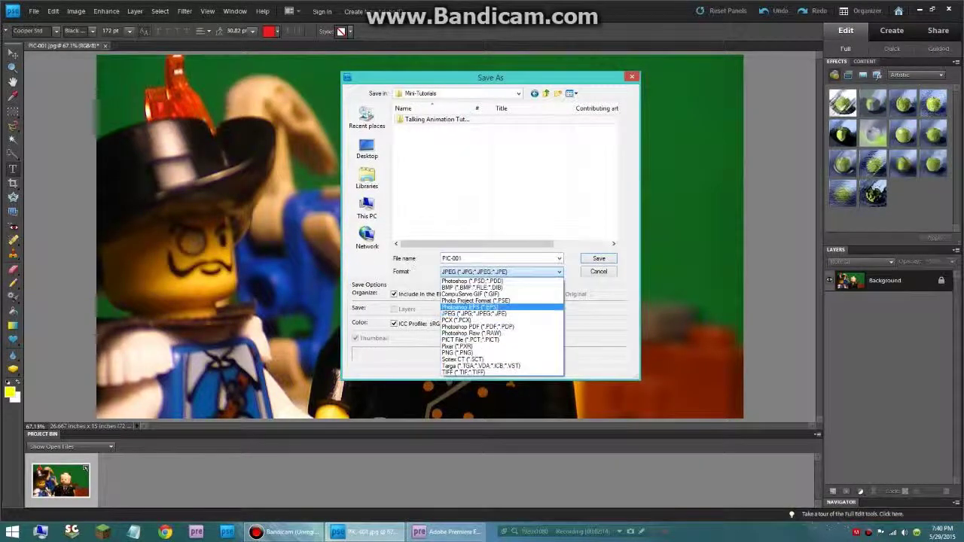
left_click(497, 313)
double_click(437, 119)
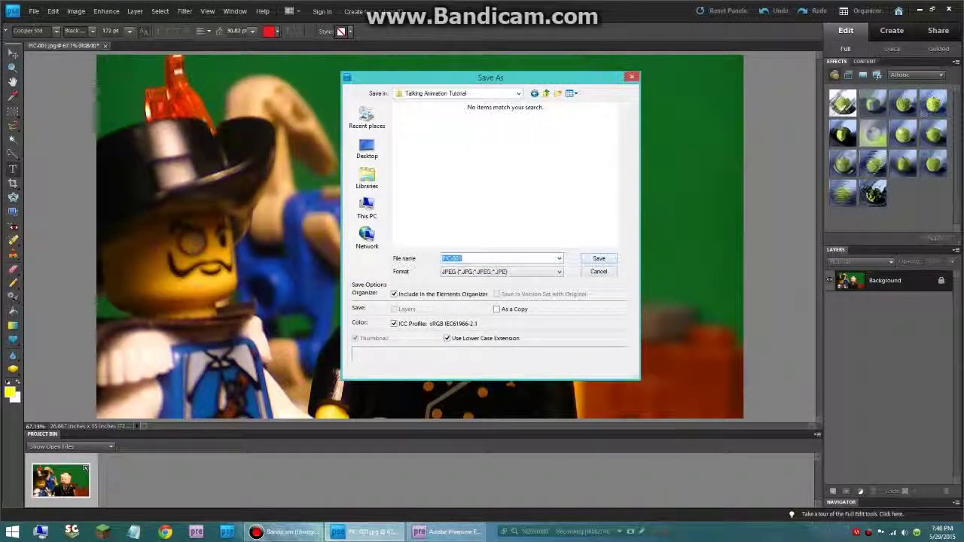
key("Return")
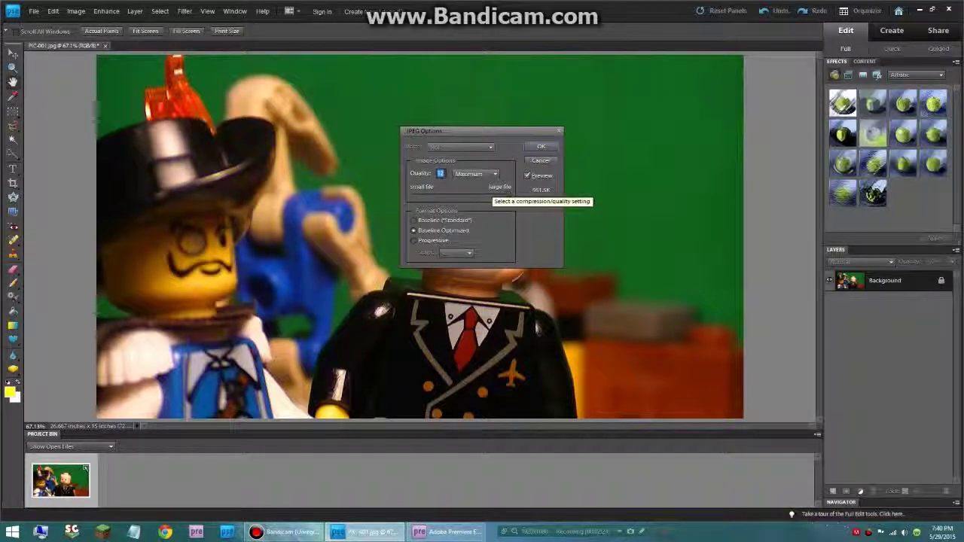
left_click(541, 147)
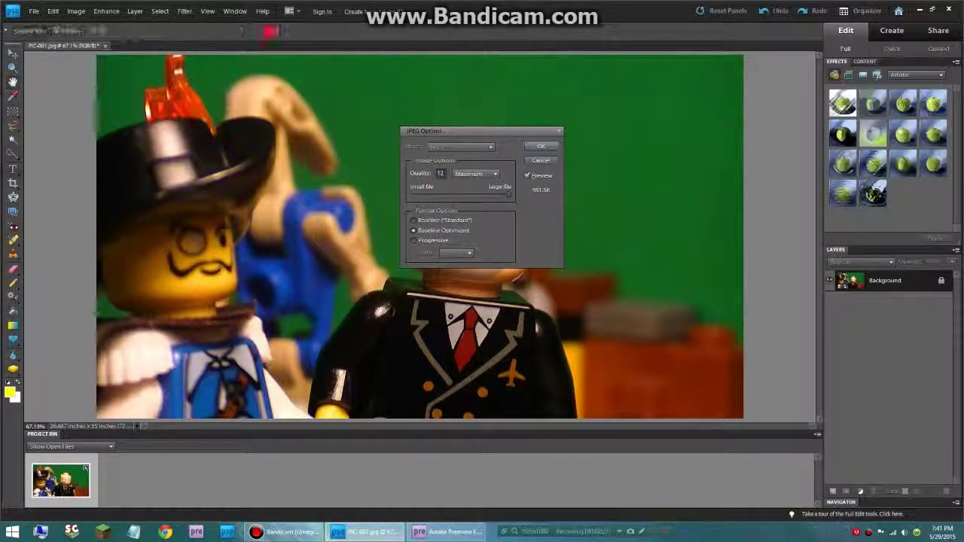
key("Return")
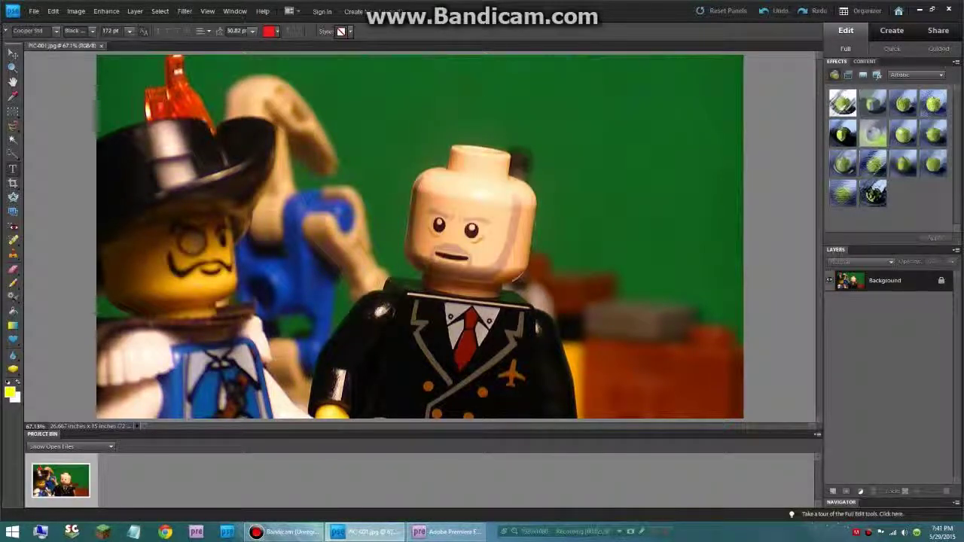
Step: Bloat the bald minifigure's mouth a little further open along its length with the Liquify filter, and apply the distortion
left_click(185, 10)
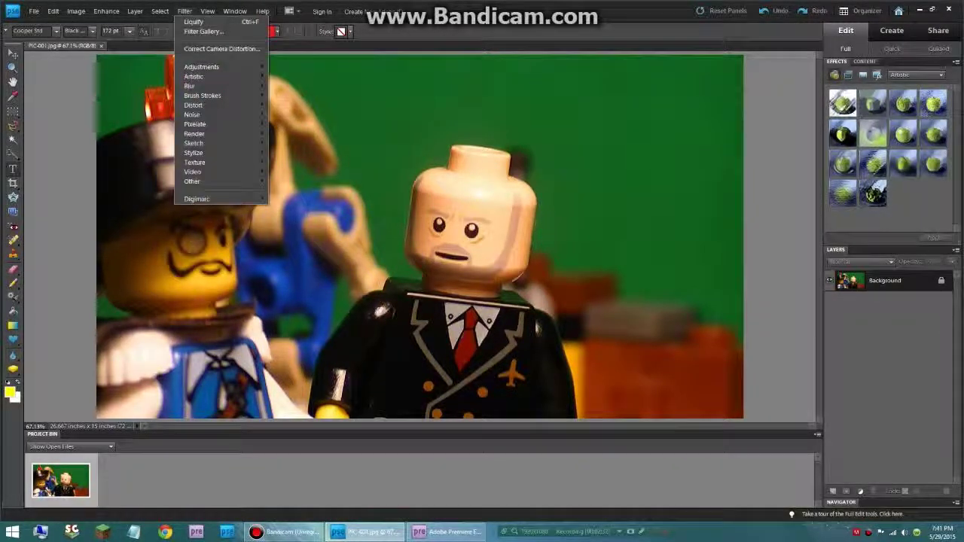
mouse_move(218, 105)
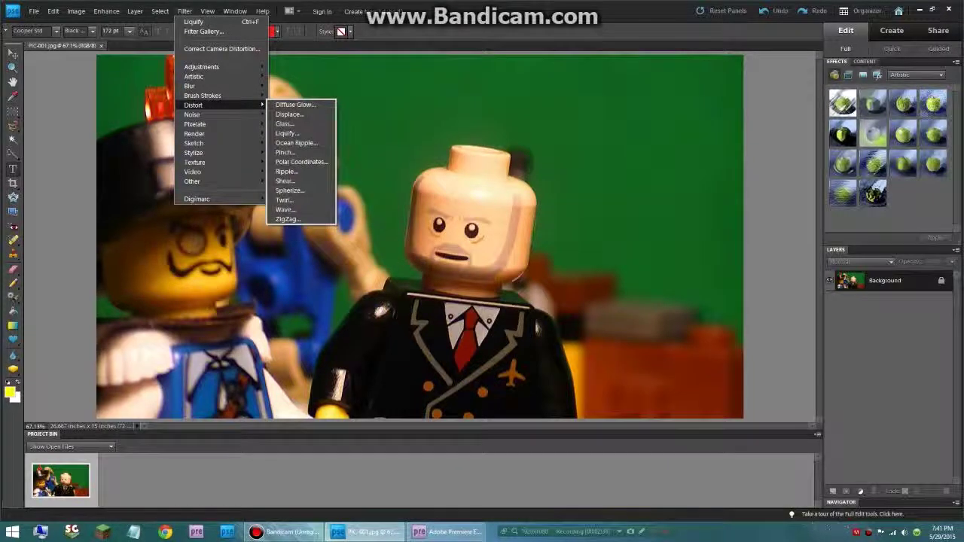
left_click(287, 134)
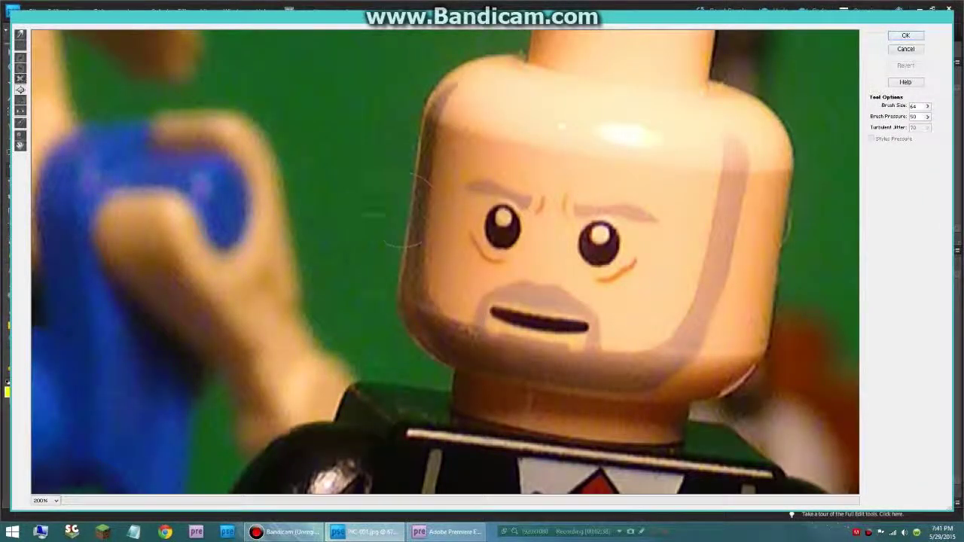
left_click(20, 146)
left_click_drag(527, 294, 414, 224)
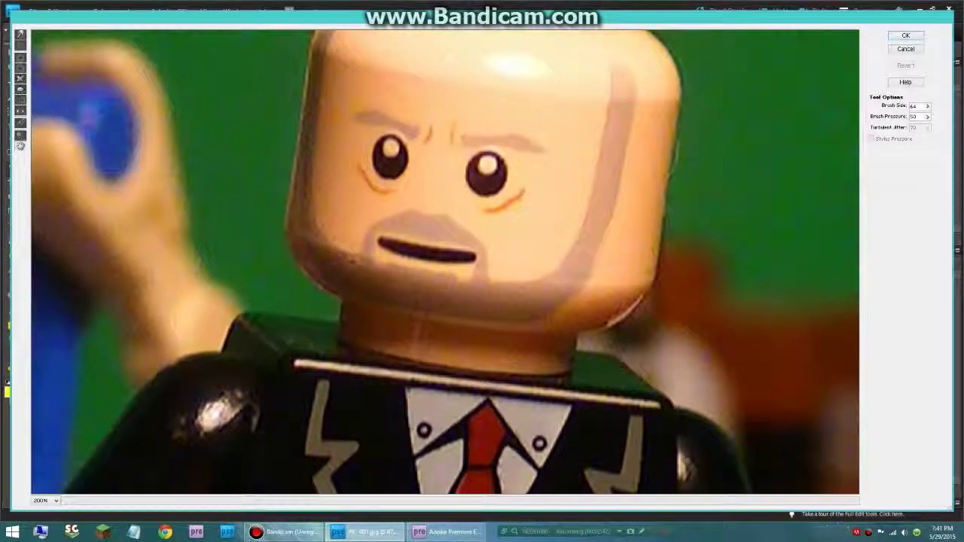
left_click(20, 89)
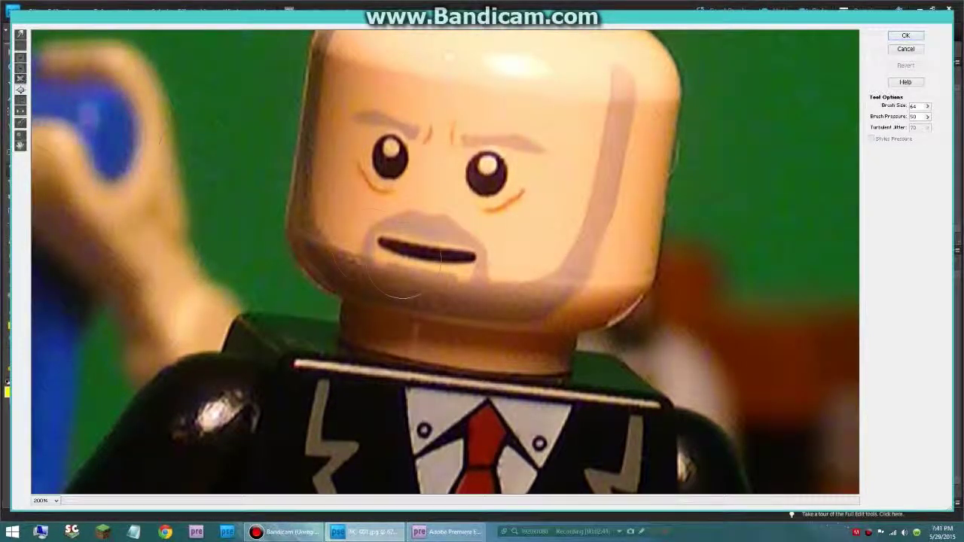
mouse_move(394, 241)
left_mouse_down()
mouse_move(459, 258)
mouse_move(427, 255)
mouse_move(441, 260)
mouse_move(451, 252)
mouse_move(418, 239)
mouse_move(400, 246)
mouse_move(454, 255)
left_mouse_up()
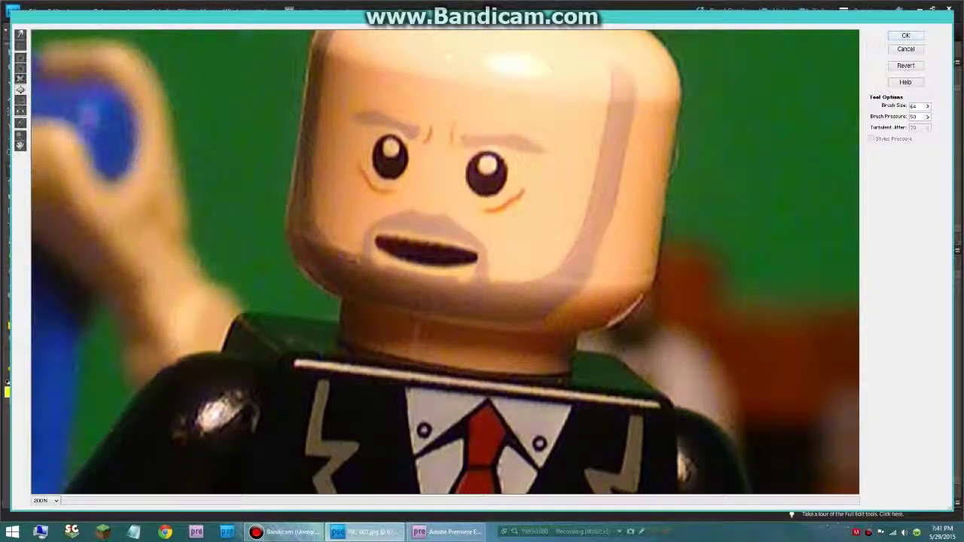
key("Return")
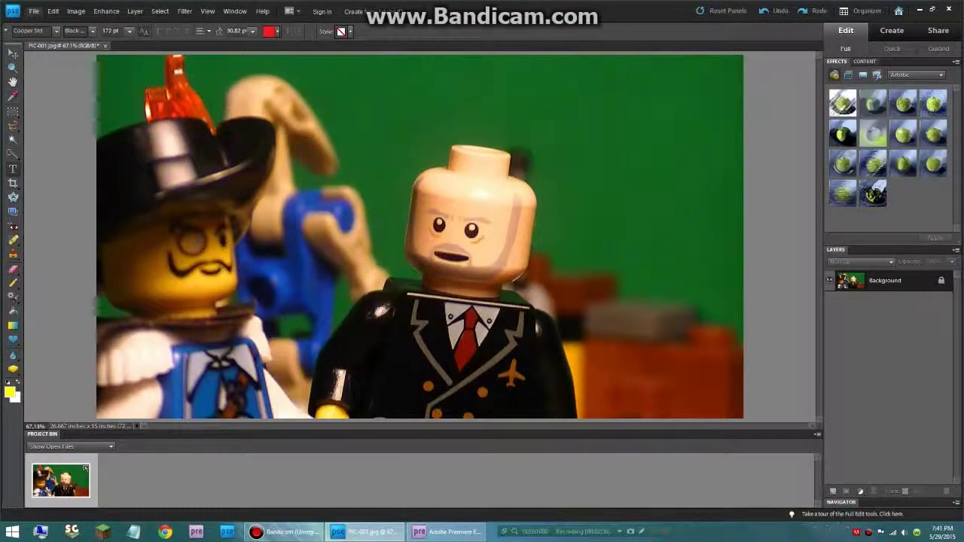
Step: Save the image as JPEG file PIC-002 in the Talking Animation Tutorial folder, with Maximum quality 12 and Baseline Optimized format
left_click(34, 10)
left_click(60, 105)
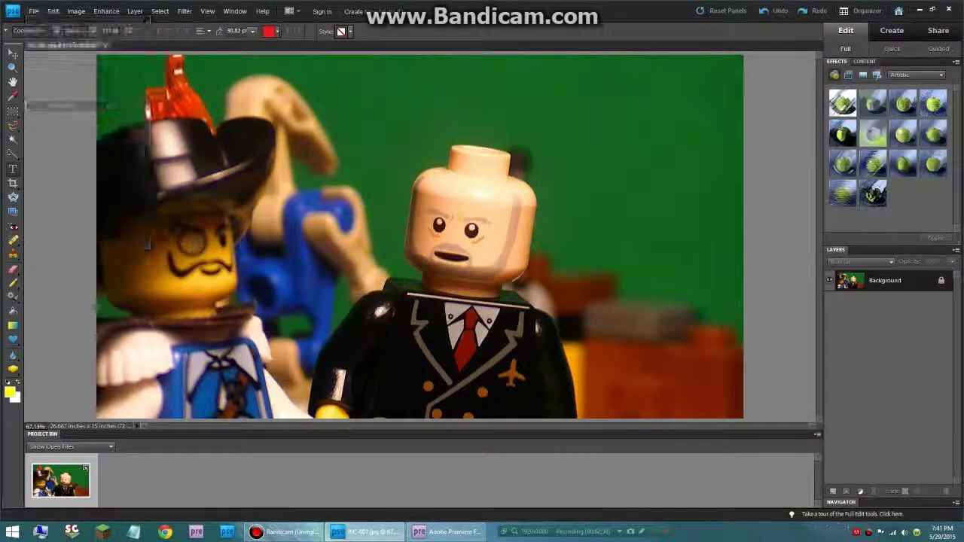
left_click_drag(494, 259, 456, 259)
type("02")
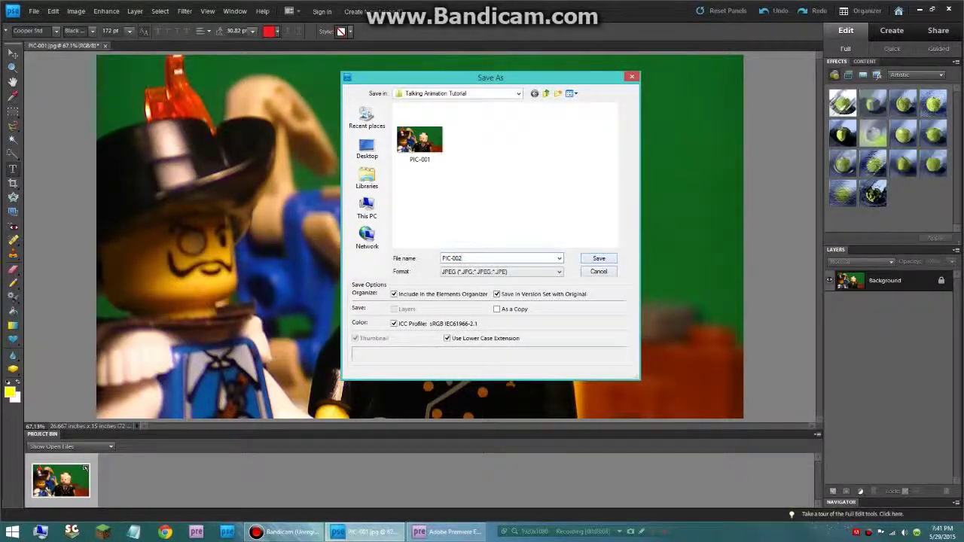
key("Return")
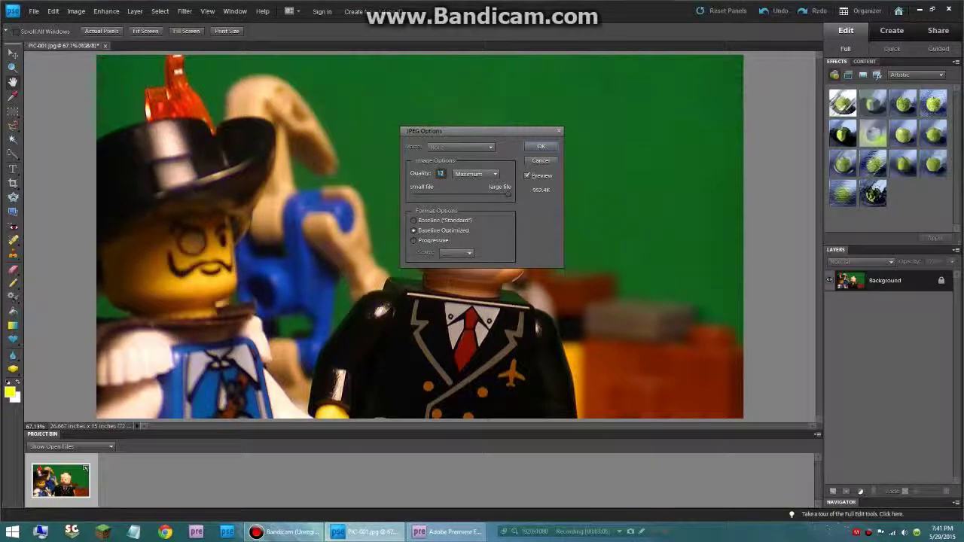
key("Return")
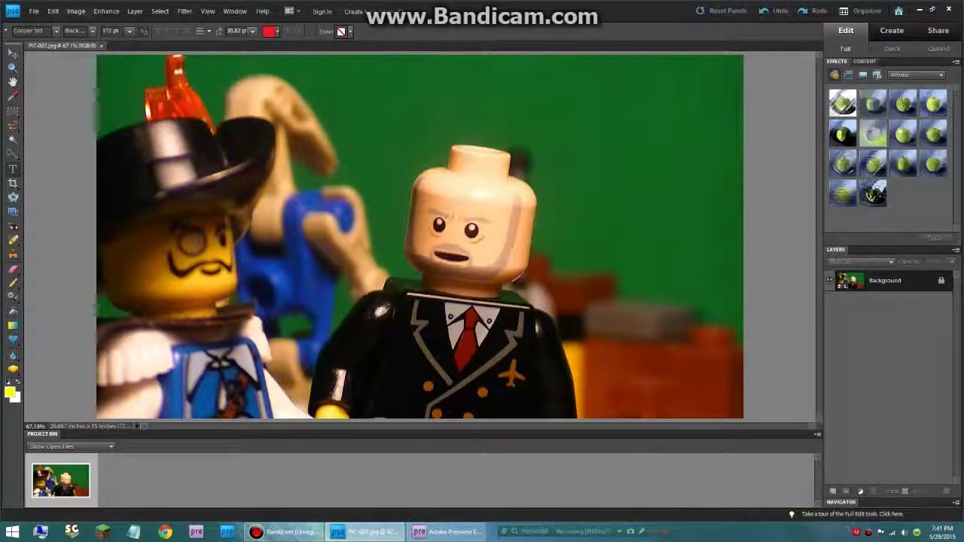
Step: Widen the mouth opening of the PIC-002 frame with the Liquify filter's Bloat tool at brush size 64, and apply it
left_click(185, 12)
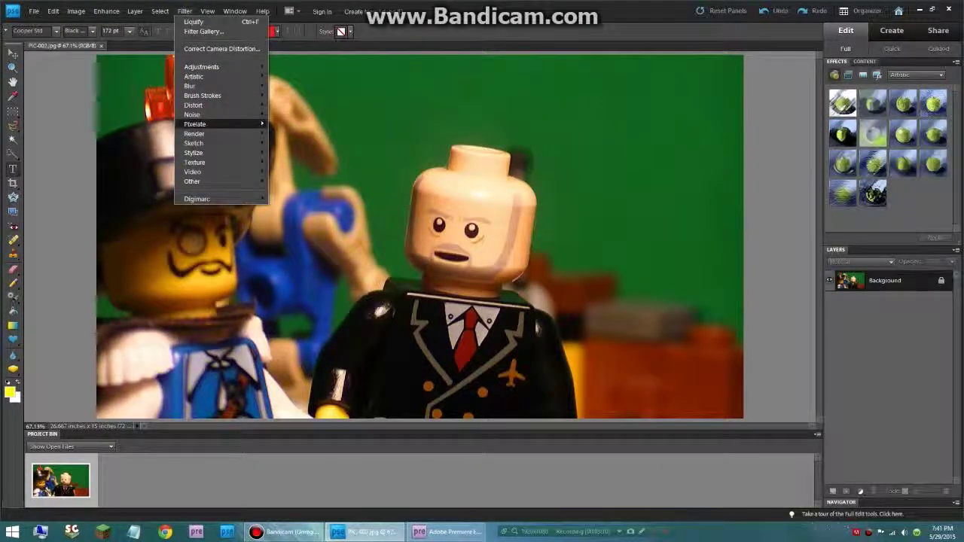
mouse_move(226, 105)
left_click(287, 133)
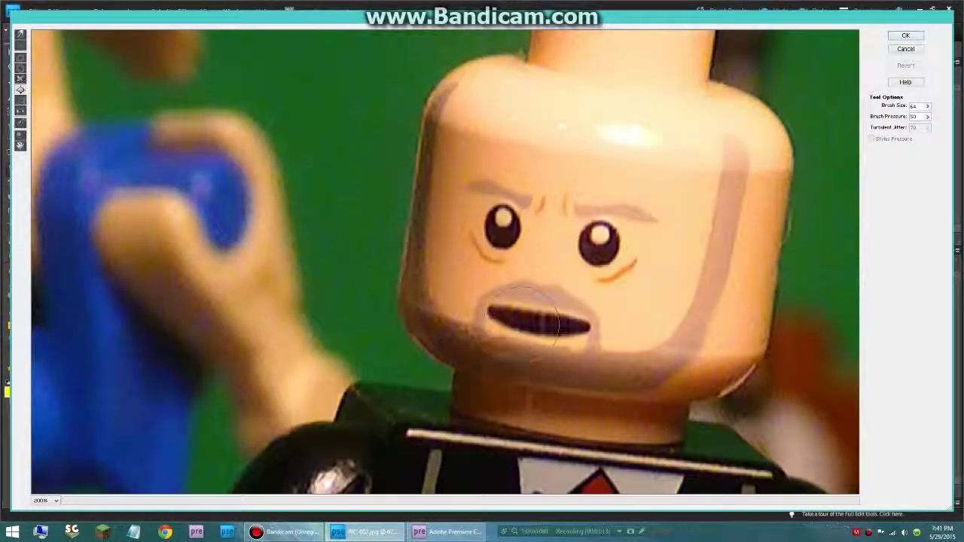
mouse_move(505, 317)
left_mouse_down()
mouse_move(540, 325)
mouse_move(580, 314)
mouse_move(548, 322)
left_mouse_up()
left_click(510, 317)
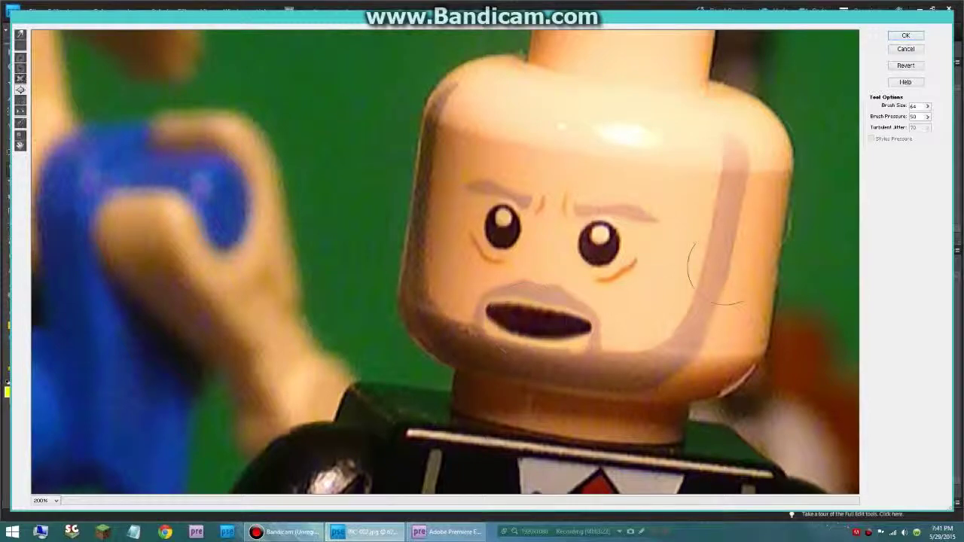
left_click(906, 36)
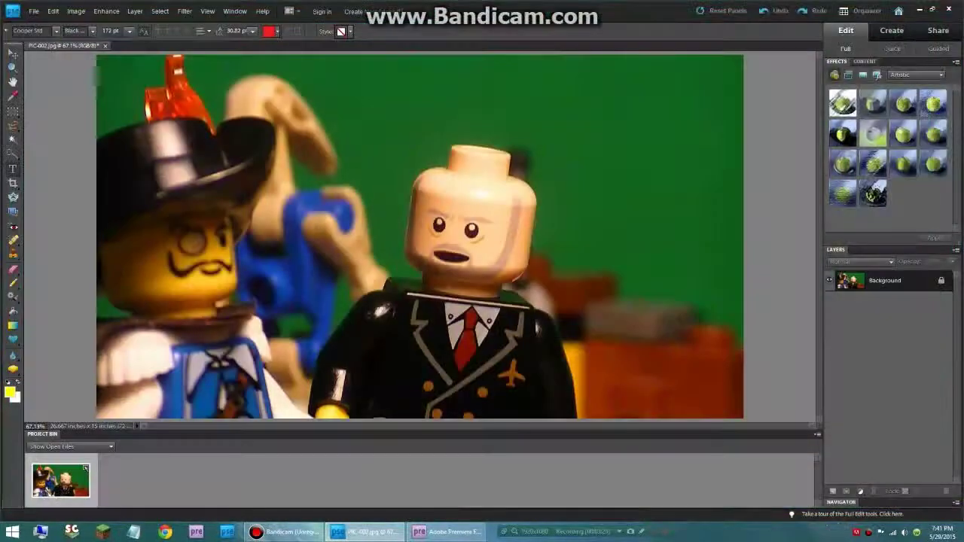
Step: Save the image as JPEG file PIC-003 in the same folder, with Maximum quality 12 and Baseline Optimized format
left_click(34, 10)
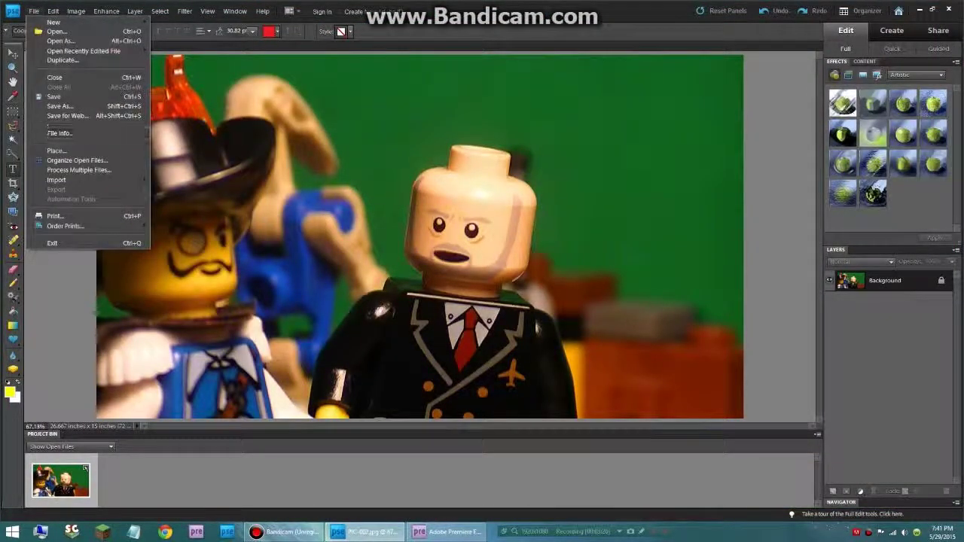
left_click(60, 106)
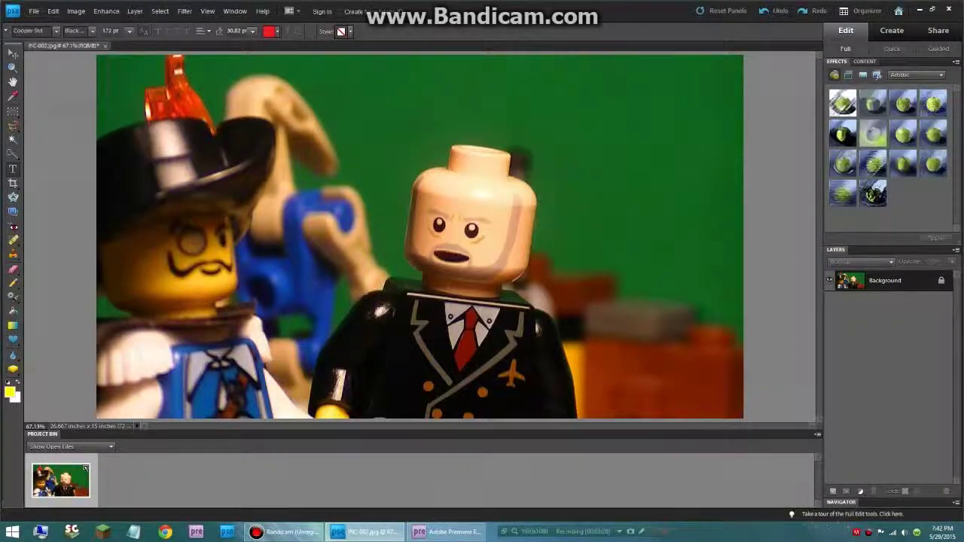
type("PI")
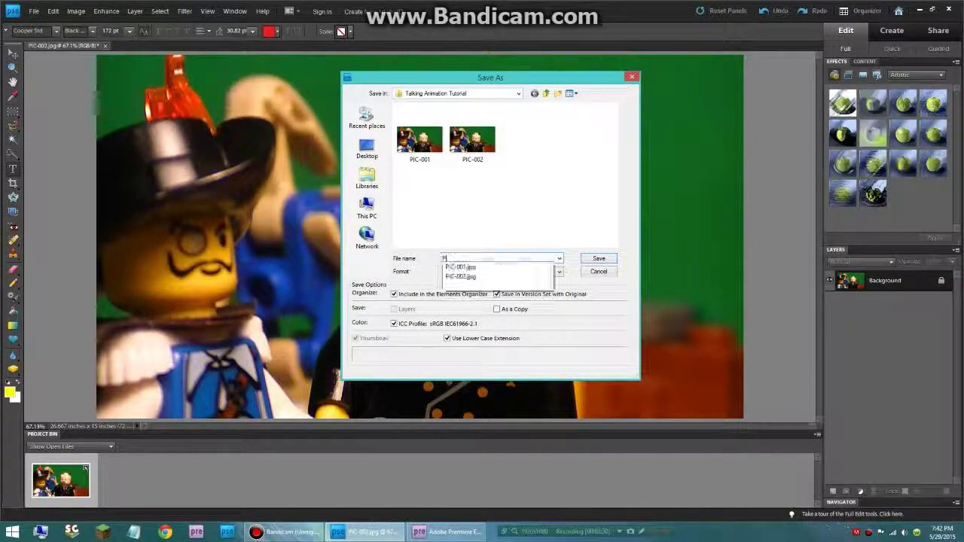
type("C-")
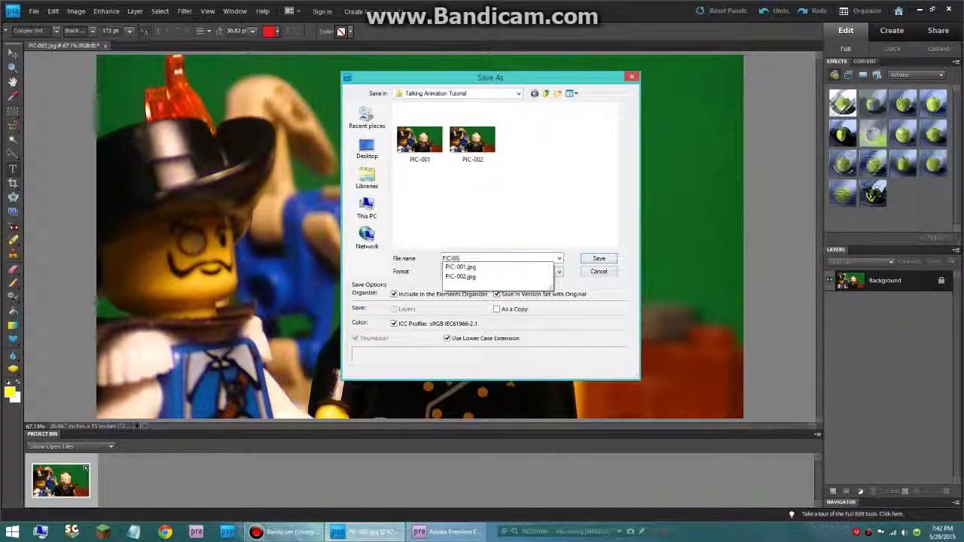
type("0034")
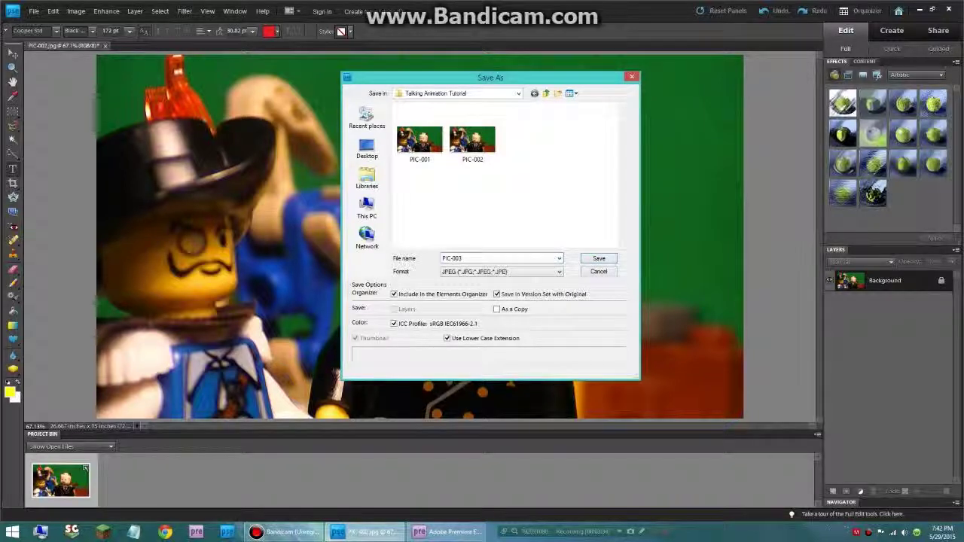
key("Return")
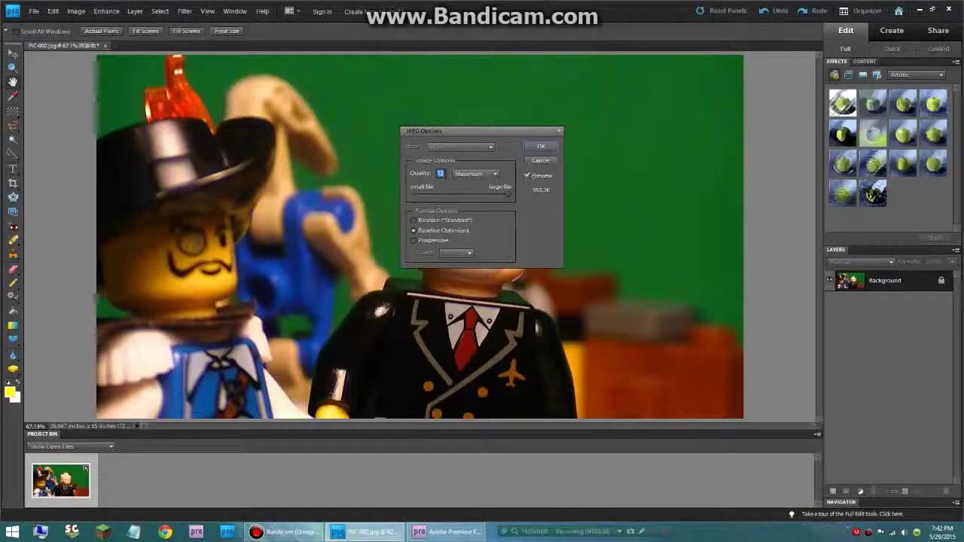
key("Return")
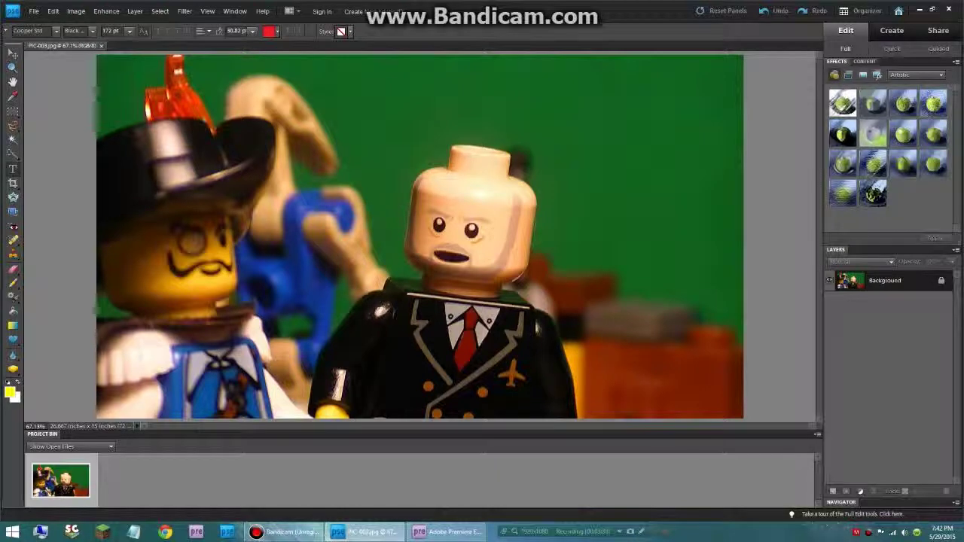
Step: Bloat the bald minifigure's mouth in the PIC-003 frame into a rounder opening with the Liquify filter, and apply it
left_click(185, 10)
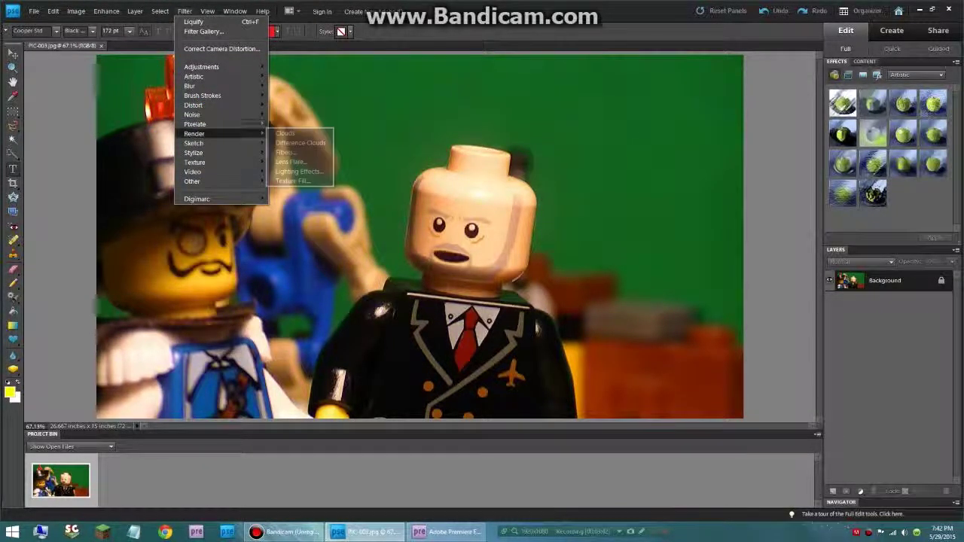
mouse_move(192, 104)
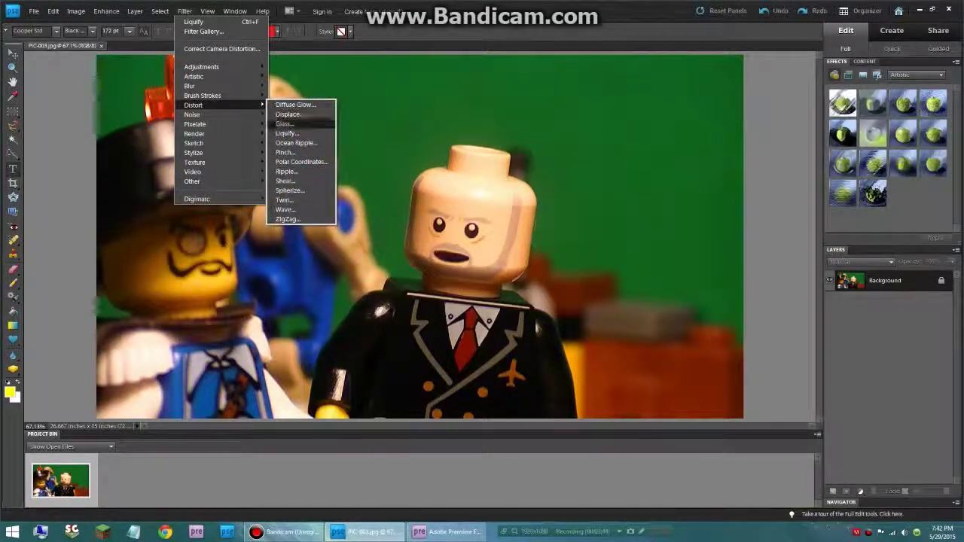
left_click(286, 133)
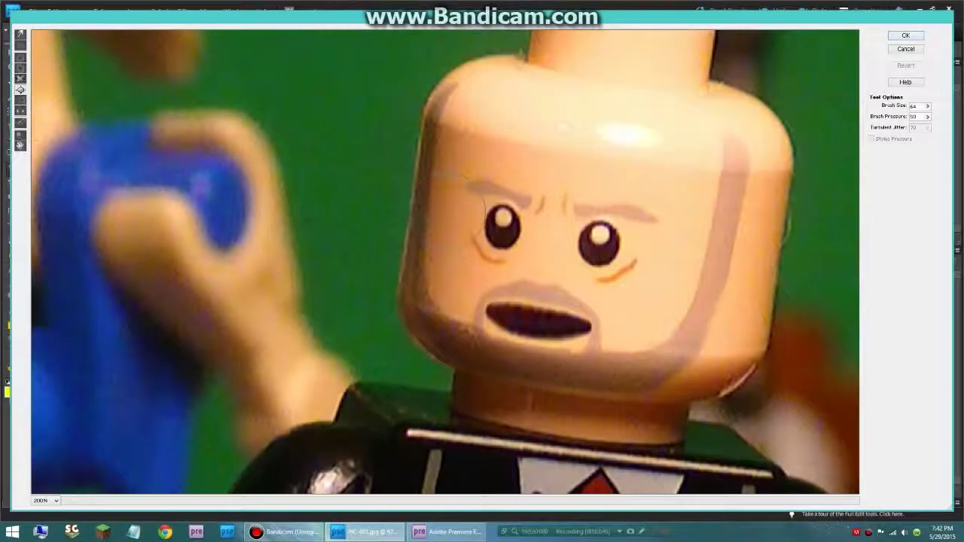
mouse_move(502, 319)
left_mouse_down()
mouse_move(535, 327)
mouse_move(523, 332)
mouse_move(587, 322)
mouse_move(512, 322)
left_mouse_up()
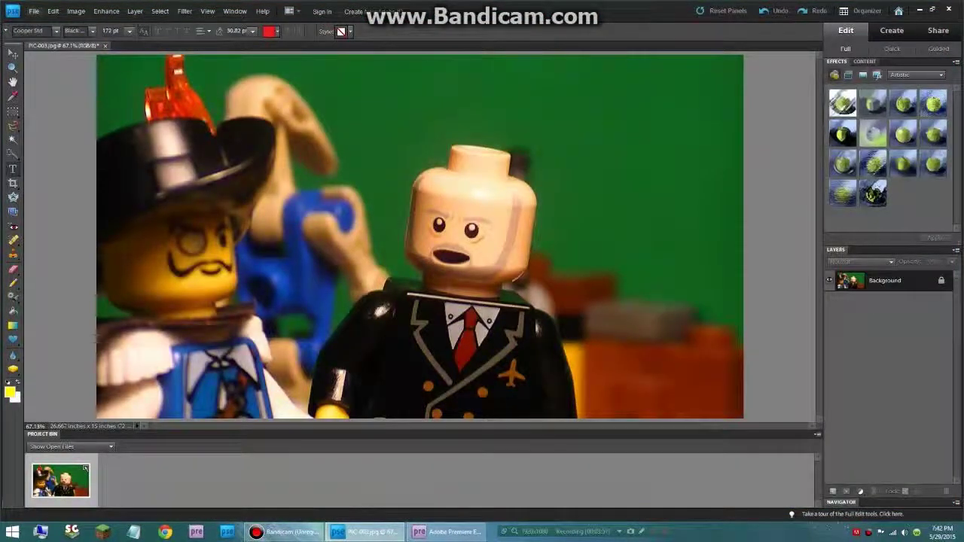
Step: Save the image as JPEG file PIC-004 in the Talking Animation Tutorial folder, accepting the current JPEG options
left_click(34, 12)
left_click(60, 106)
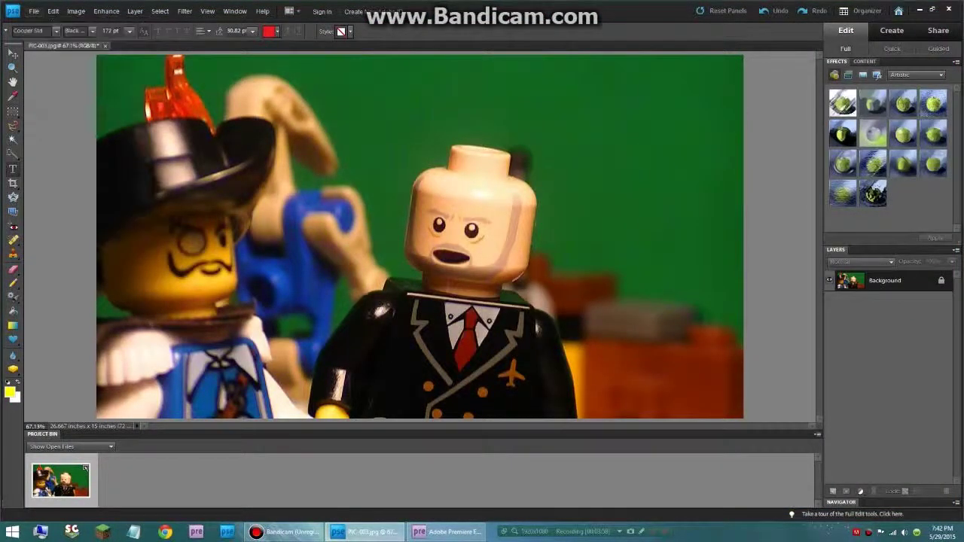
key("ctrl+shift+s")
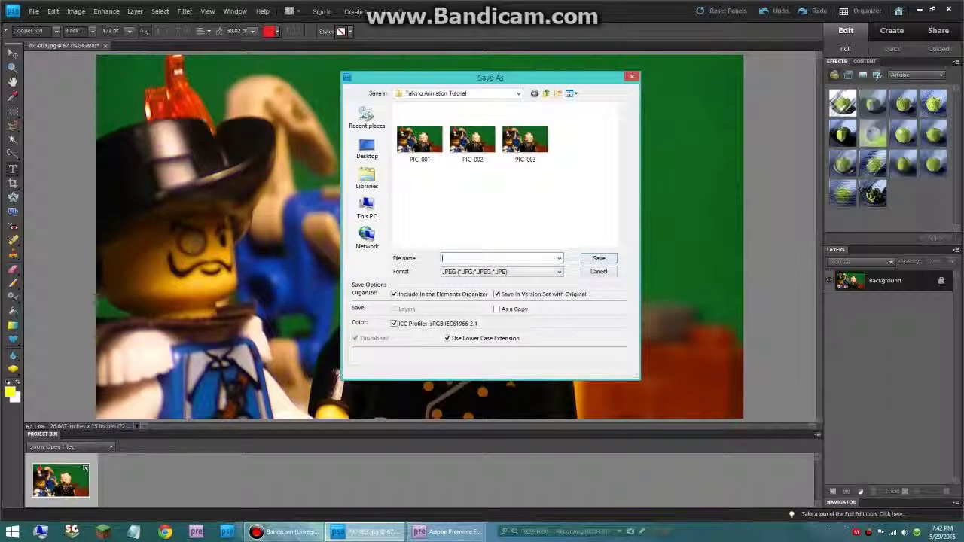
type("PIC-004")
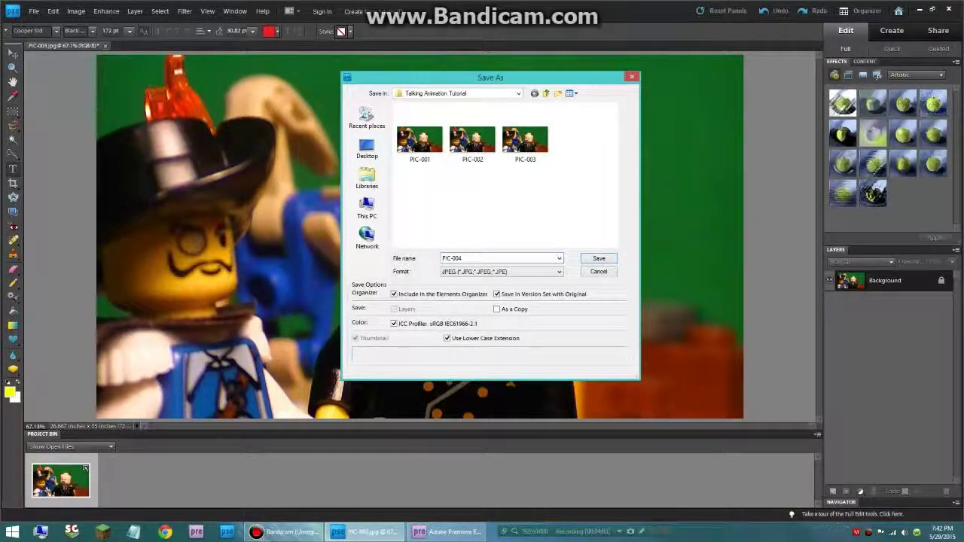
key("Return")
key("Return")
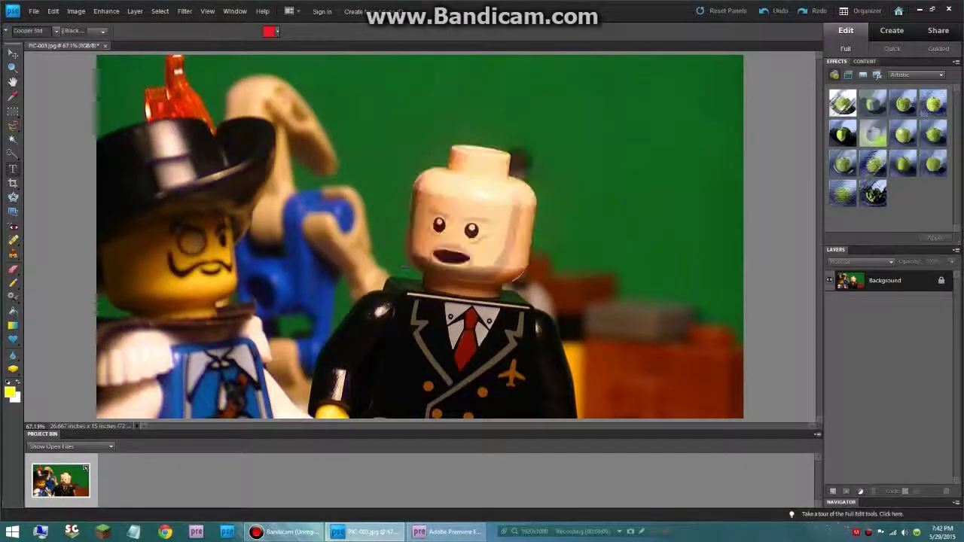
Step: Bloat the mouth in the PIC-004 frame into a large, wide-open oval with the Liquify filter, and apply the distortion
left_click(184, 11)
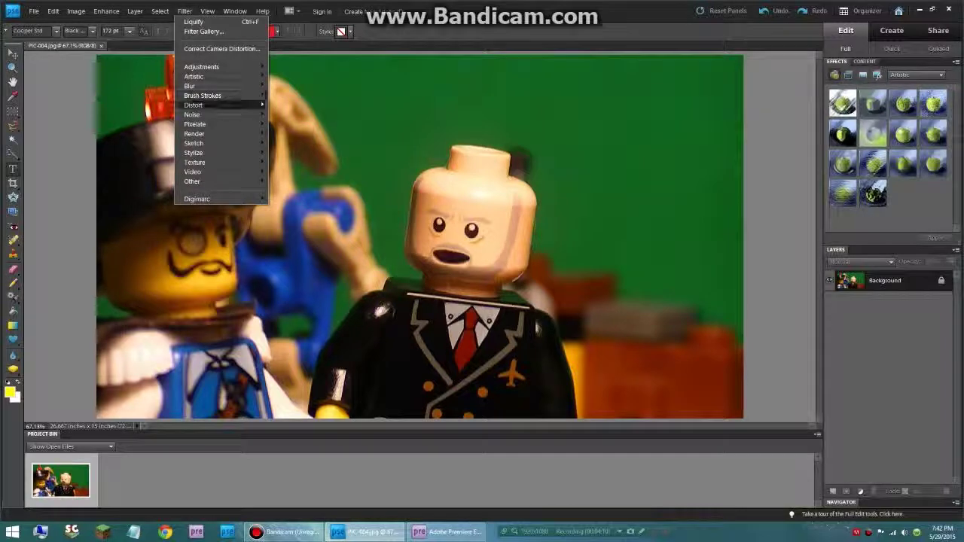
mouse_move(226, 104)
left_click(287, 133)
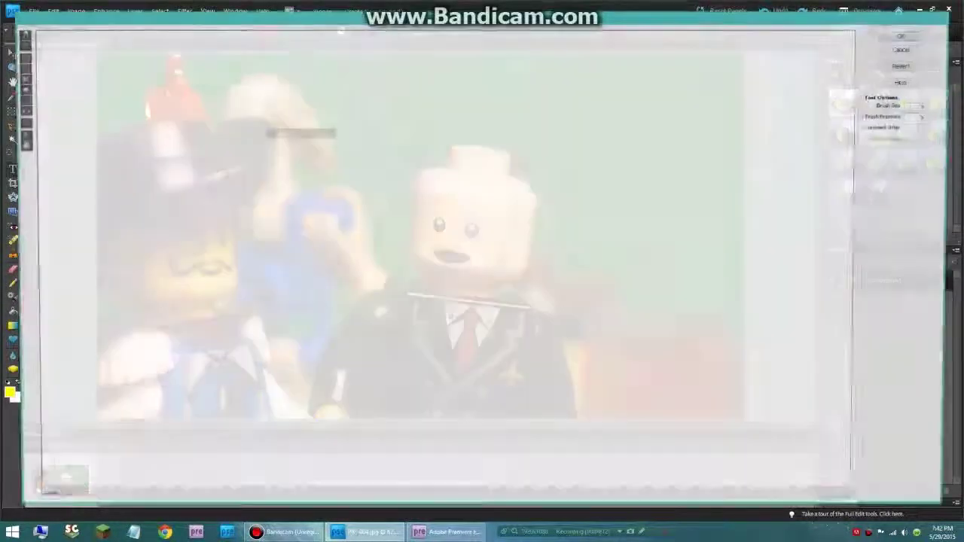
mouse_move(546, 330)
left_mouse_down()
mouse_move(514, 318)
mouse_move(565, 323)
mouse_move(504, 315)
mouse_move(555, 322)
left_mouse_up()
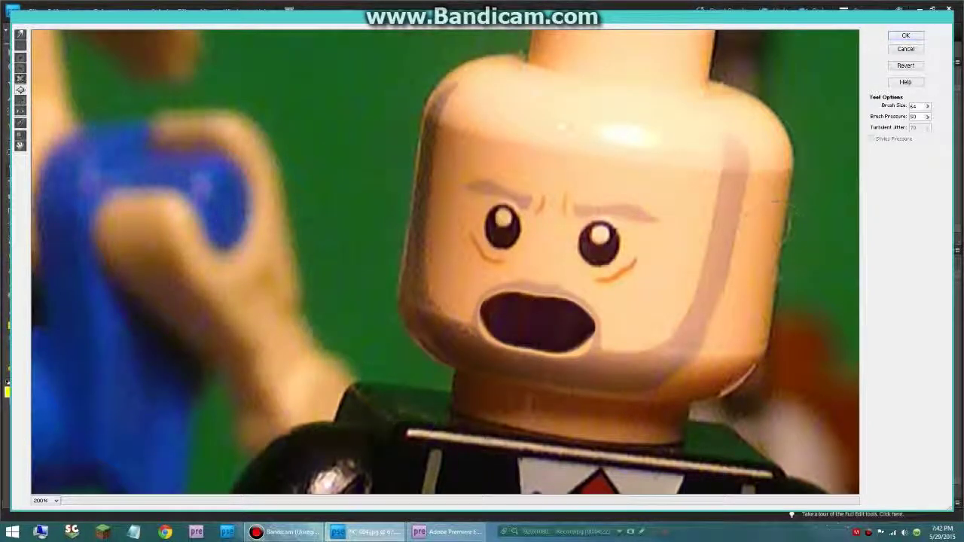
key("Return")
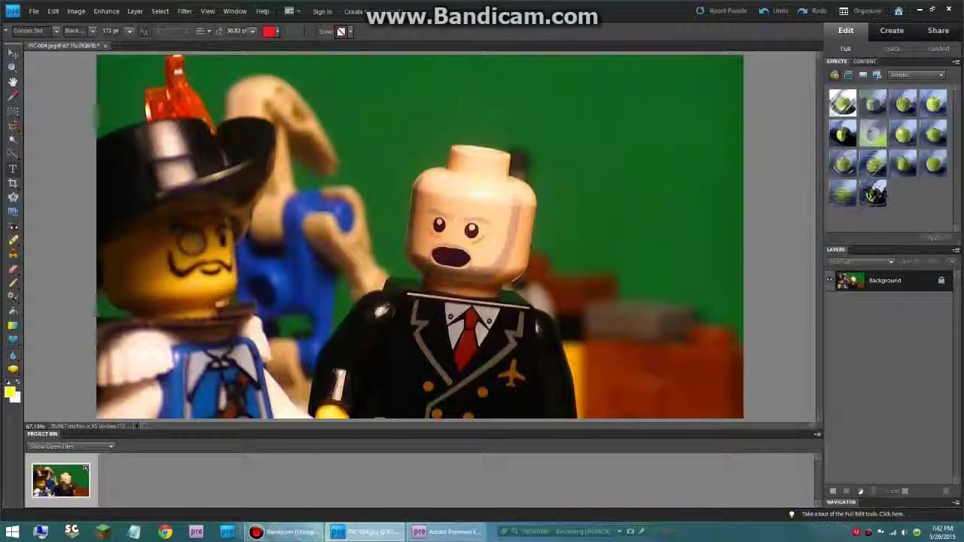
Step: Save the wide-open mouth frame as JPEG file PIC-005 in the Talking Animation Tutorial folder, at Maximum quality 12 with Baseline Optimized format
left_click(34, 11)
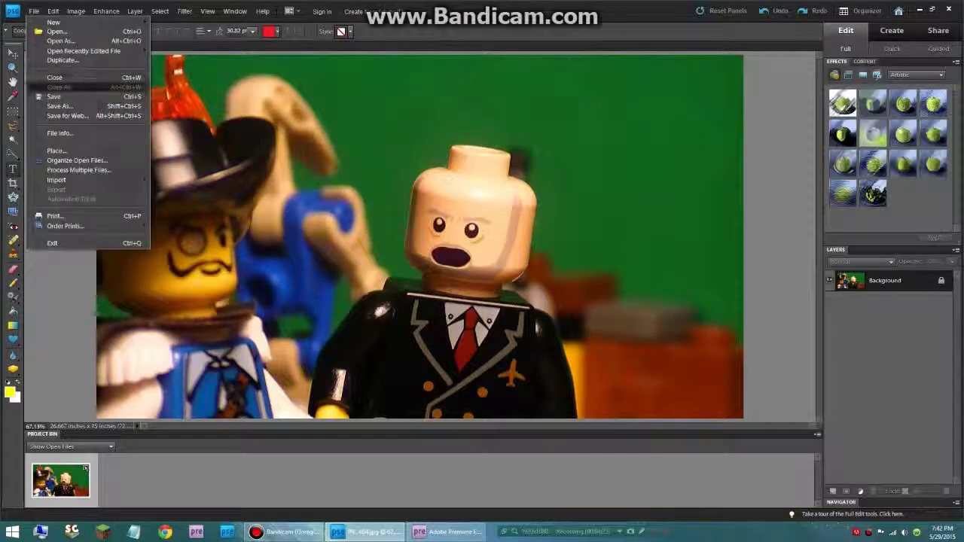
left_click(59, 106)
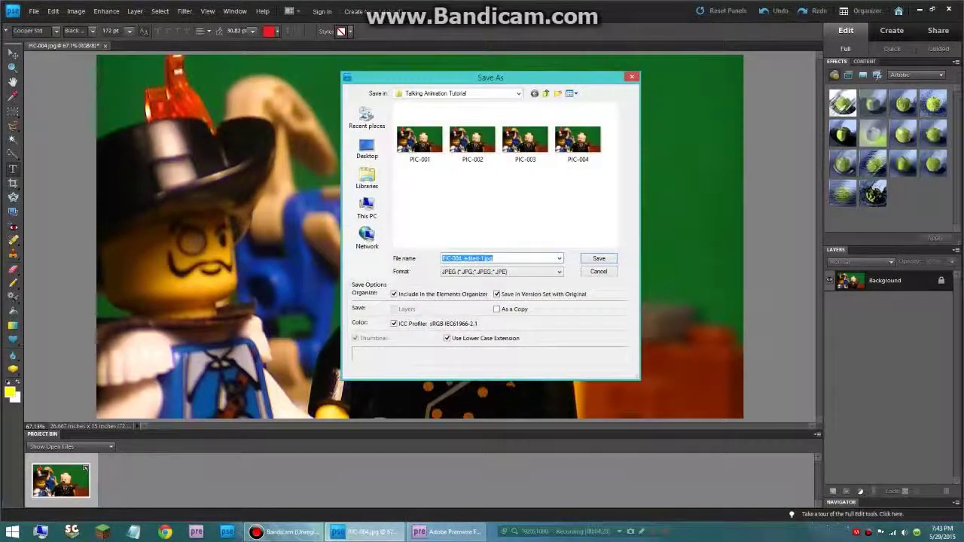
type("PIC")
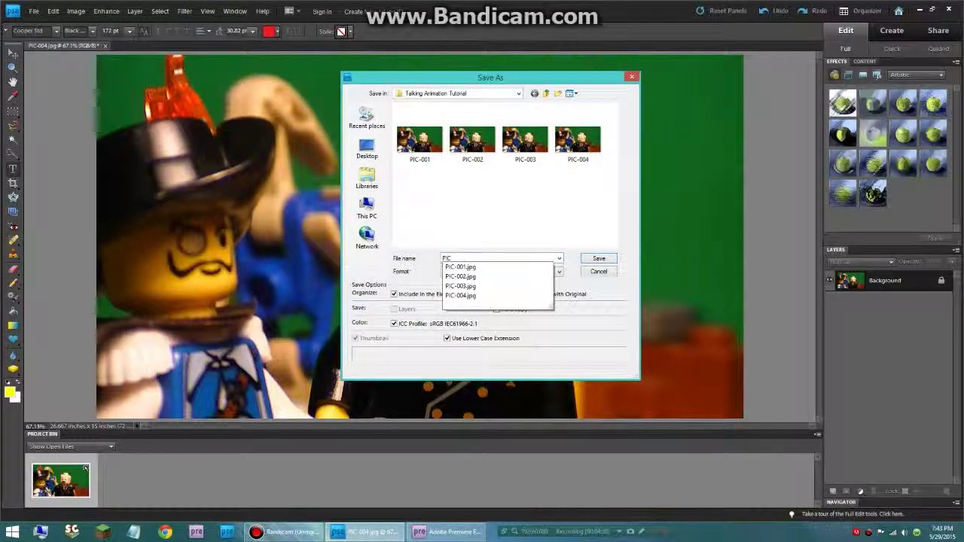
type("-005")
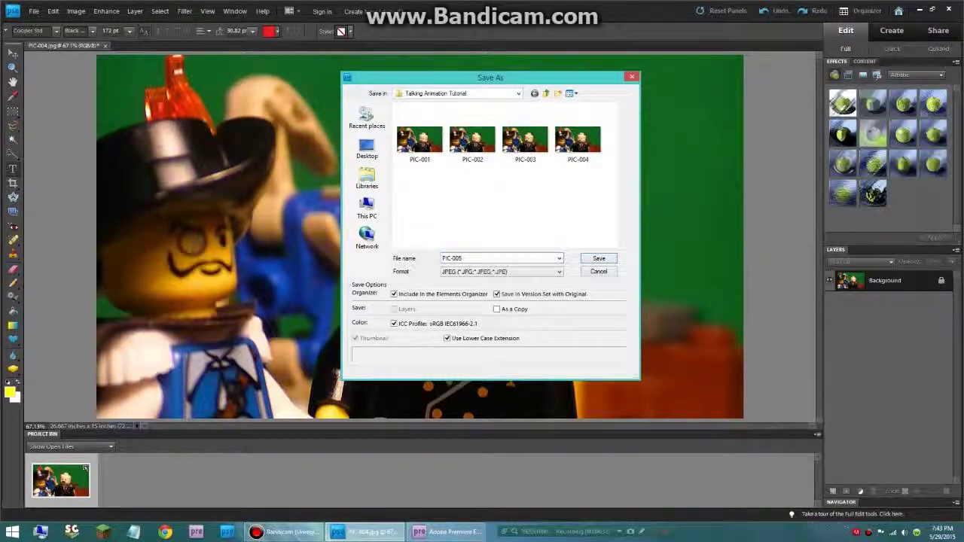
key("Return")
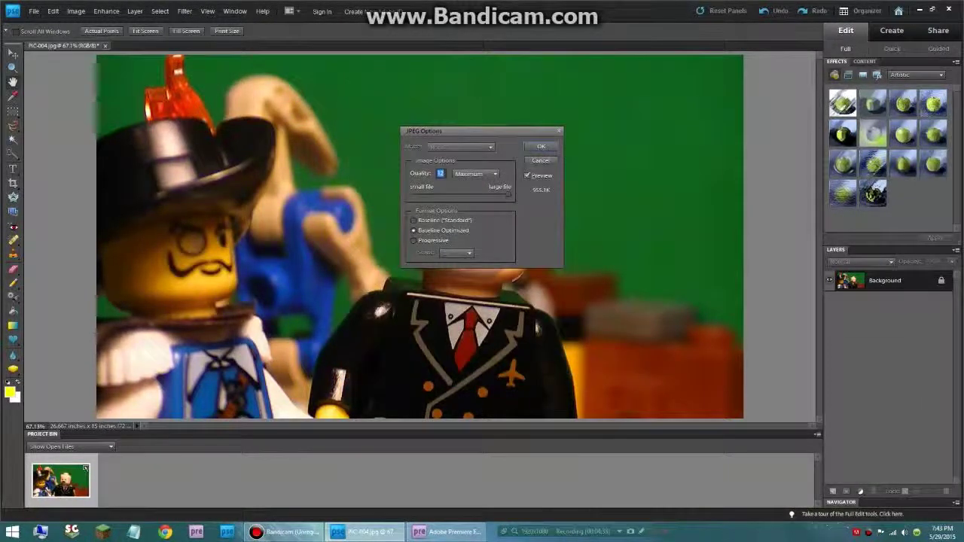
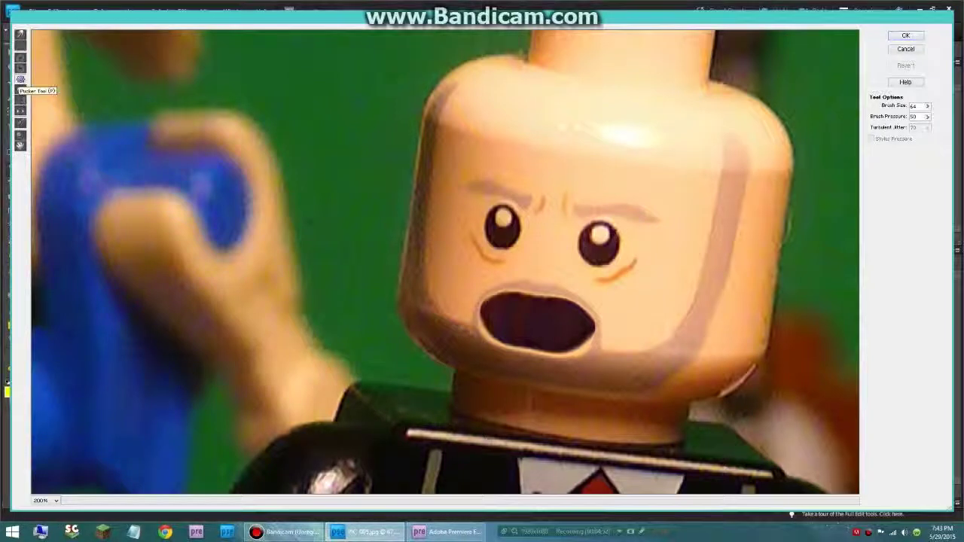
Step: Shrink the bald minifigure's mouth slightly in the PIC-005 frame using the Liquify filter's Pucker tool, and apply the distortion
left_click(21, 79)
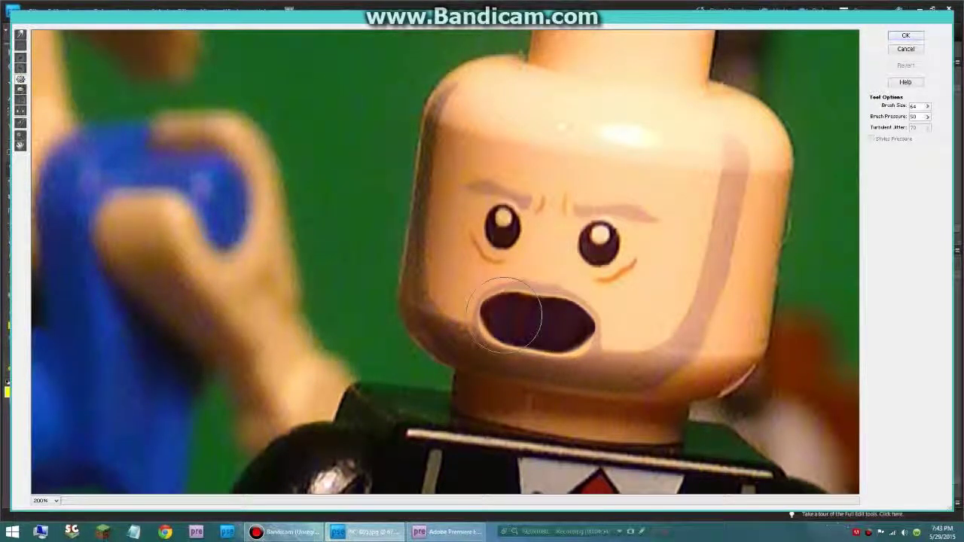
mouse_move(504, 315)
left_mouse_down()
mouse_move(563, 326)
mouse_move(506, 317)
mouse_move(553, 322)
left_mouse_up()
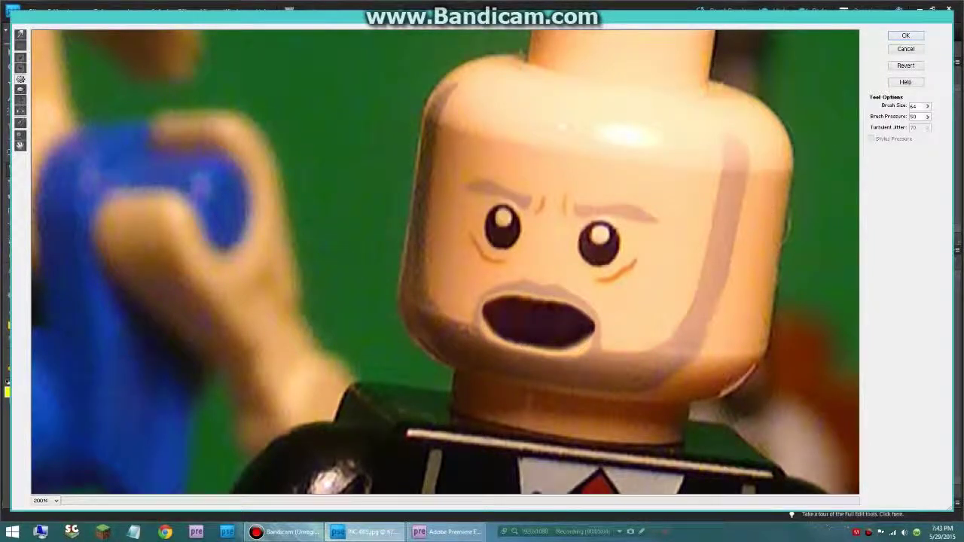
left_click(905, 35)
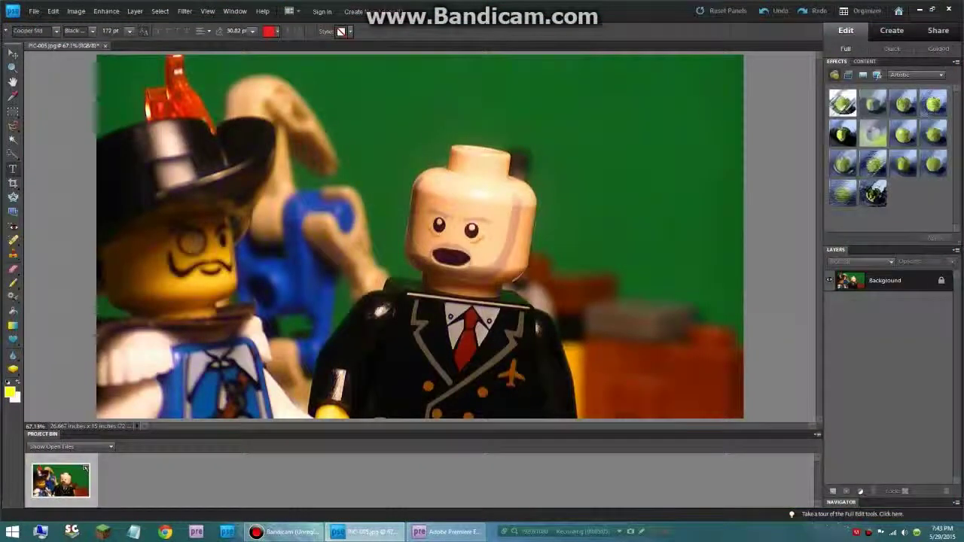
Step: Save the slightly closed mouth frame as JPEG file PIC-006 in the Talking Animation Tutorial folder
left_click(34, 11)
left_click(62, 106)
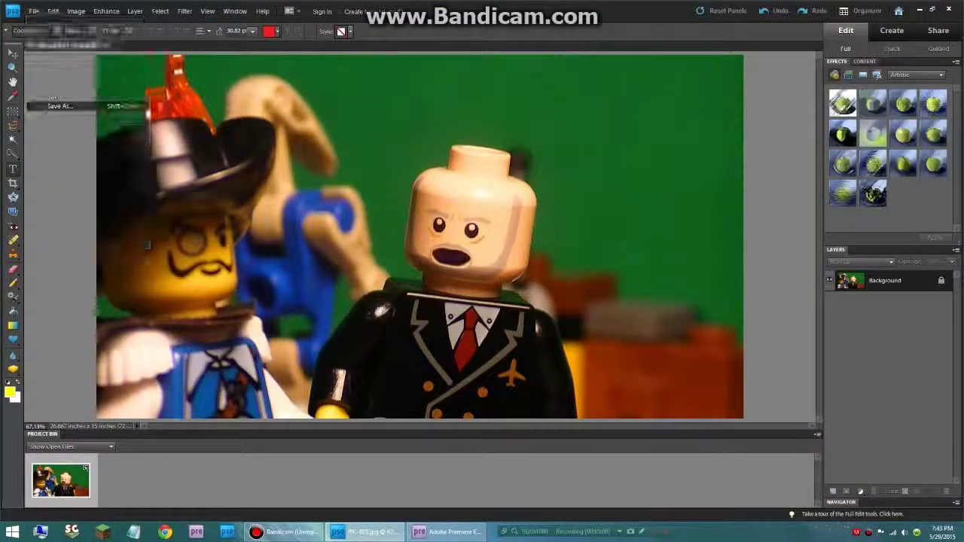
key("BackSpace")
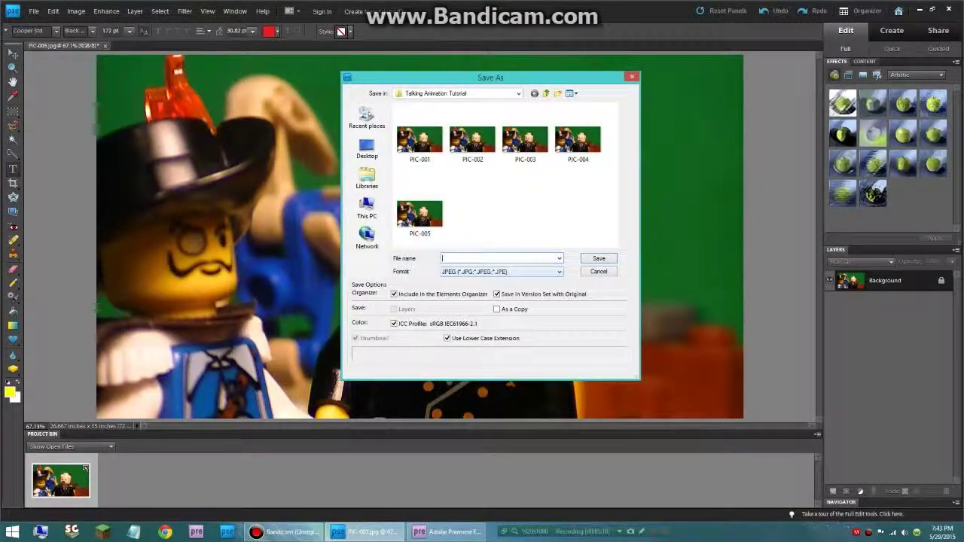
type("PIC-00")
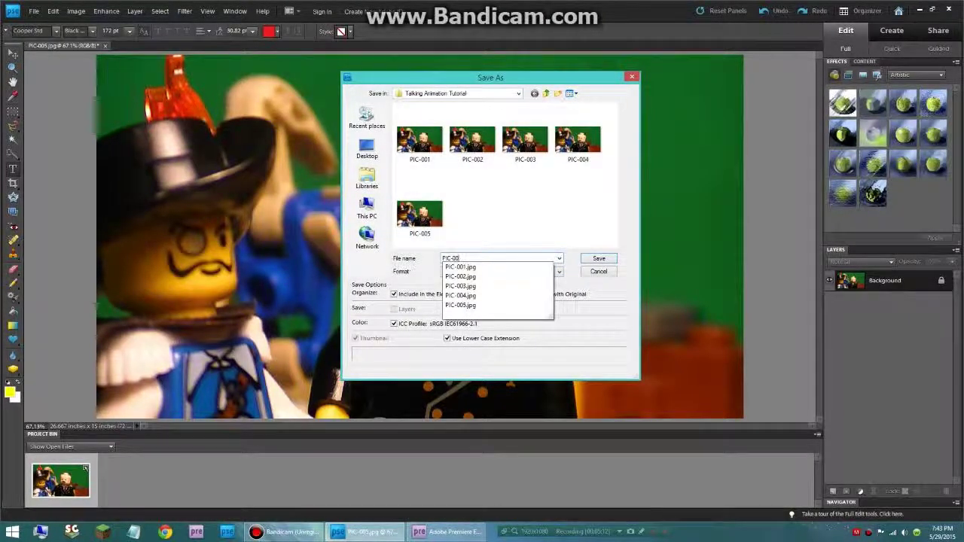
type("6")
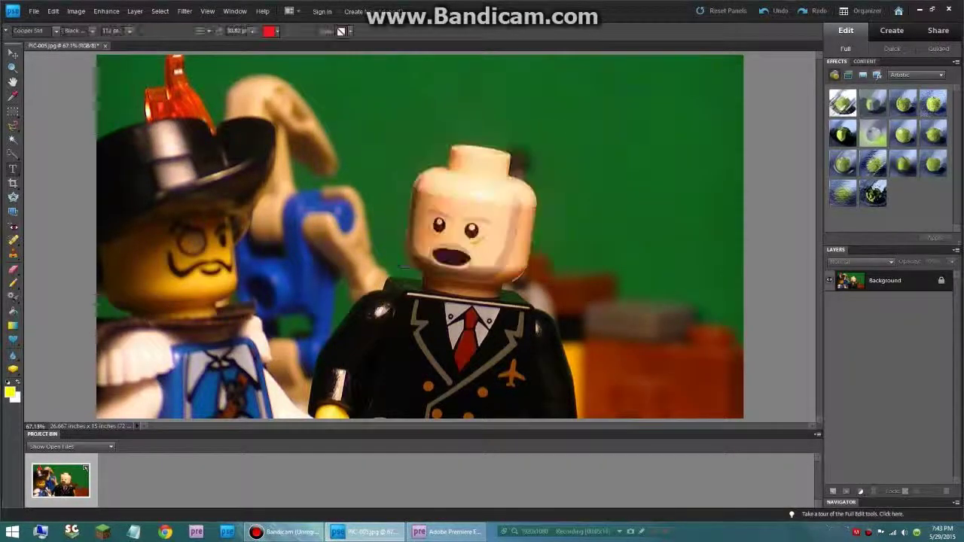
Step: Pucker the mouth in the PIC-006 frame into a somewhat flatter oval with the Liquify filter, and apply it
left_click(185, 11)
mouse_move(218, 105)
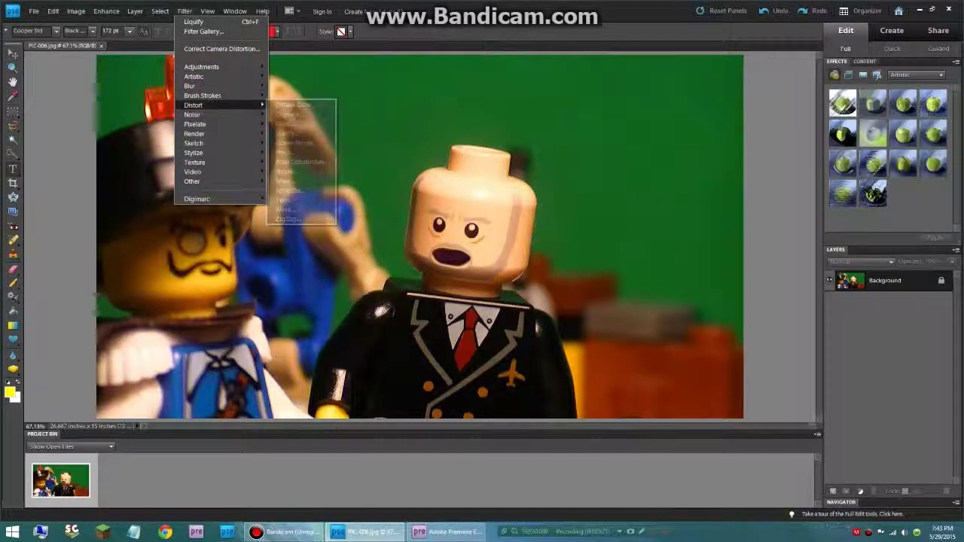
left_click(294, 131)
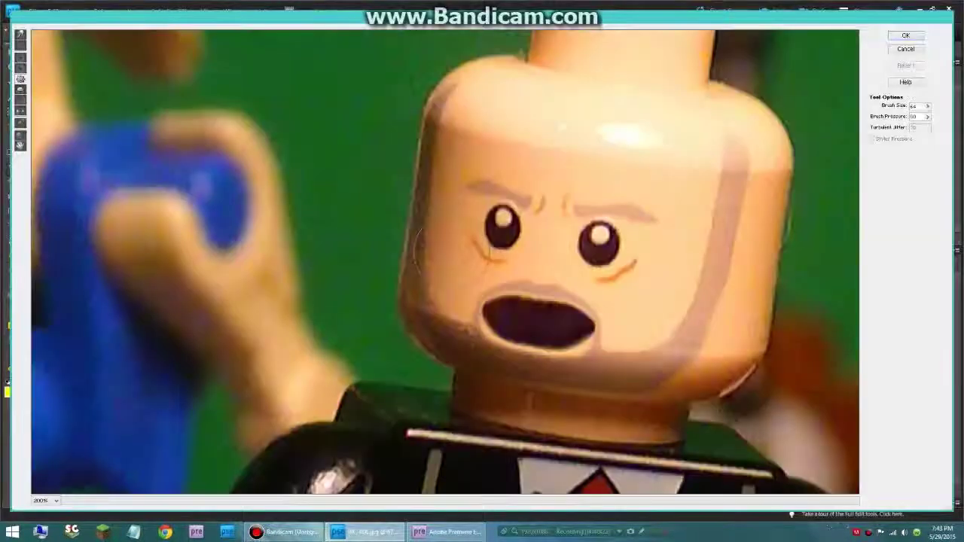
mouse_move(526, 282)
left_mouse_down()
mouse_move(552, 328)
mouse_move(574, 322)
mouse_move(501, 324)
mouse_move(542, 305)
mouse_move(504, 316)
mouse_move(535, 322)
left_mouse_up()
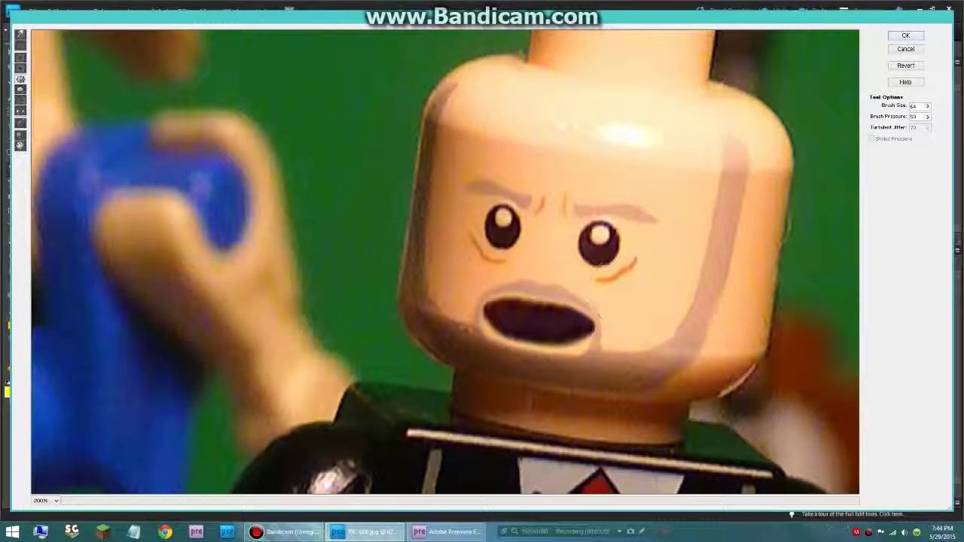
key("Return")
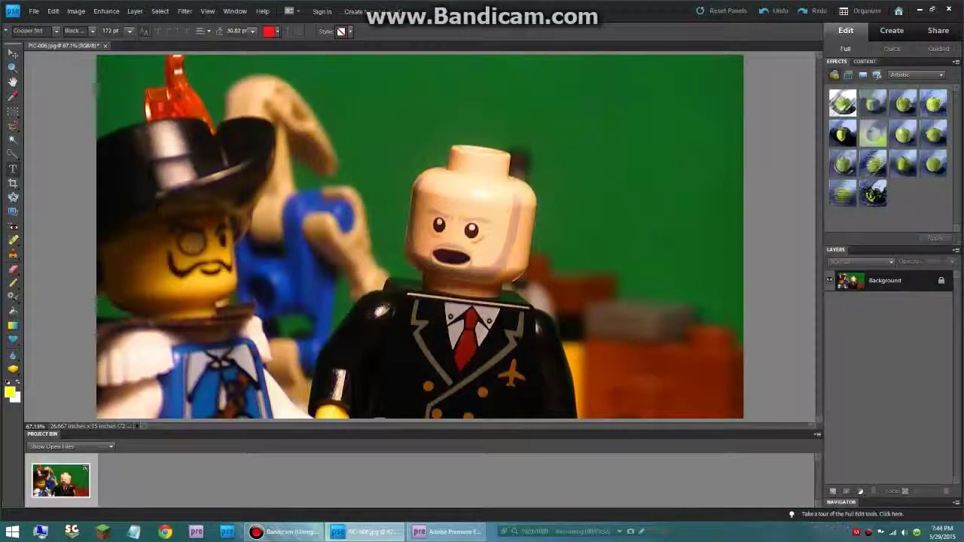
Step: Save the image as JPEG file PIC-007 in the Talking Animation Tutorial folder, accepting the current JPEG options
left_click(34, 11)
left_click(60, 106)
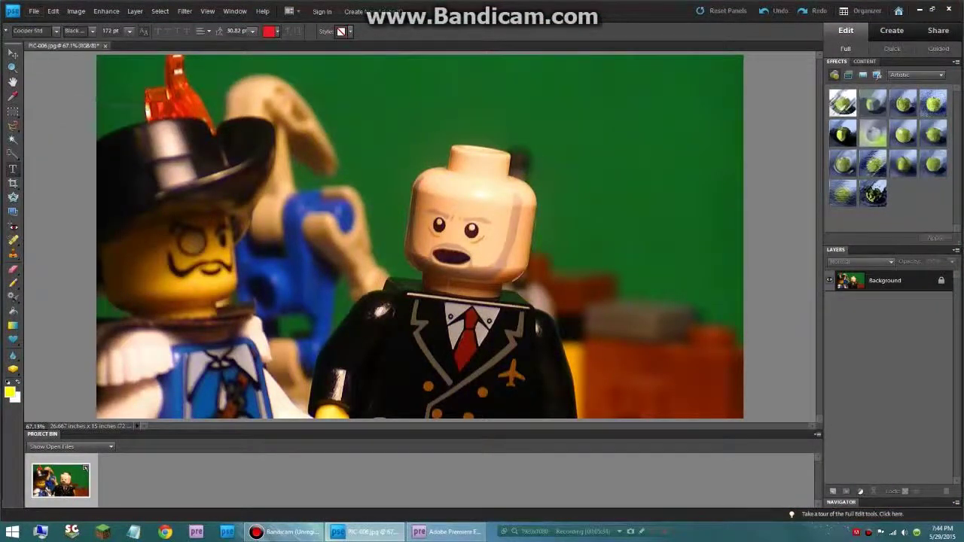
type("P")
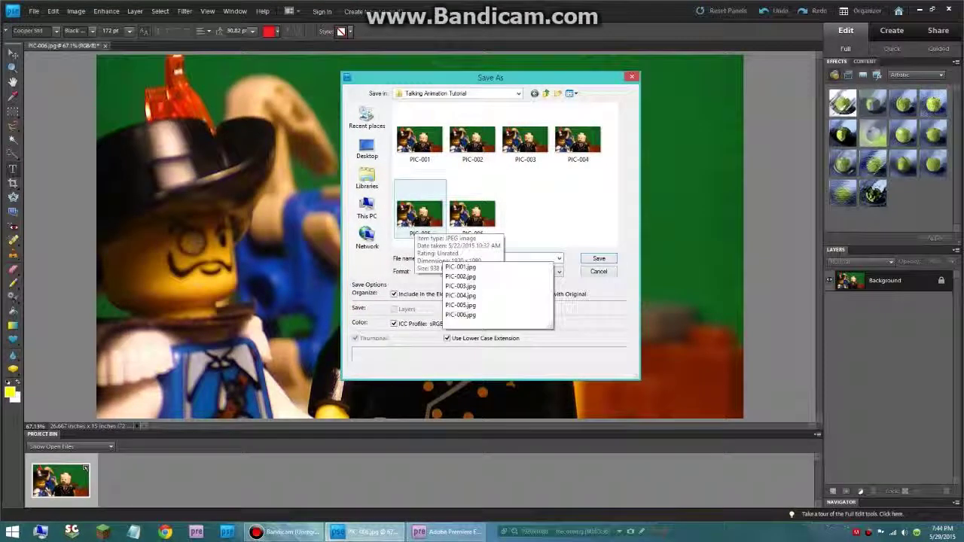
type("IC")
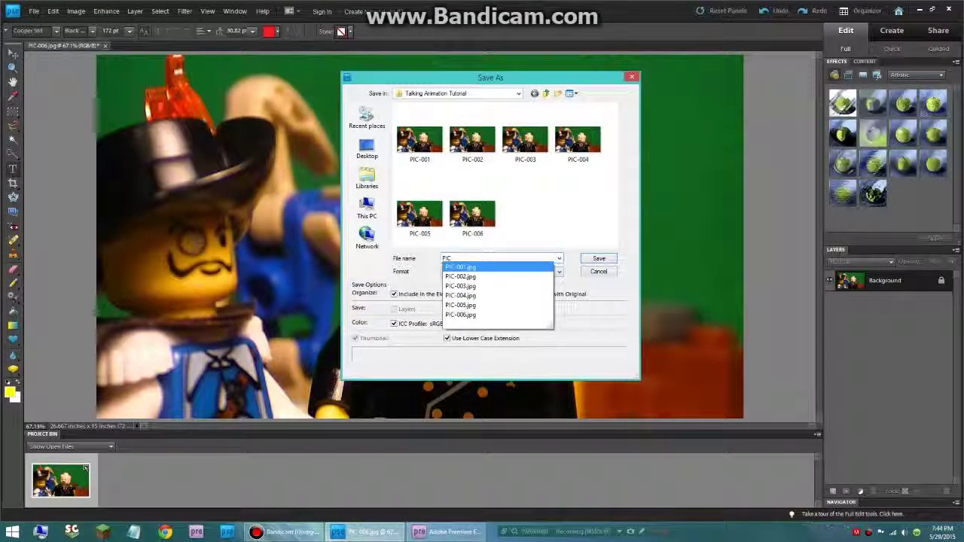
type("-007")
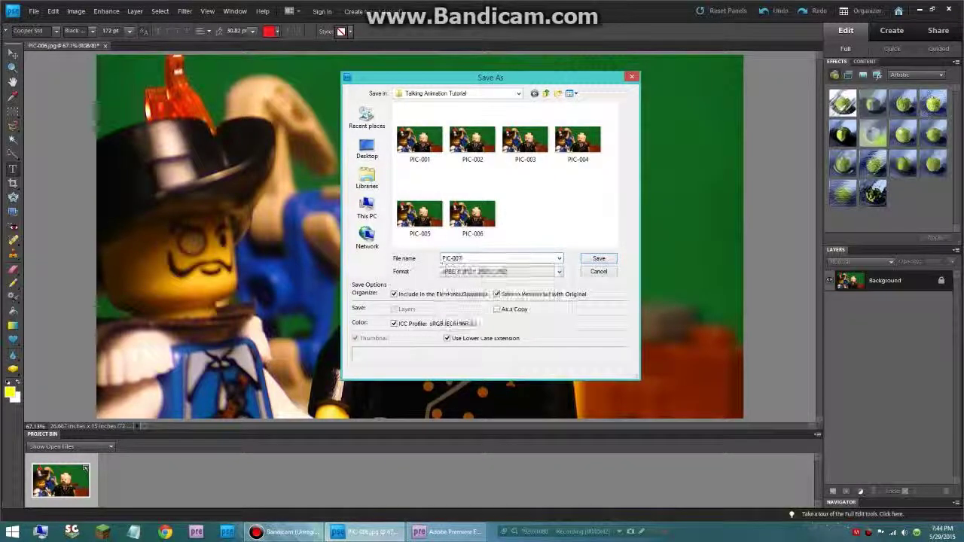
key("Return")
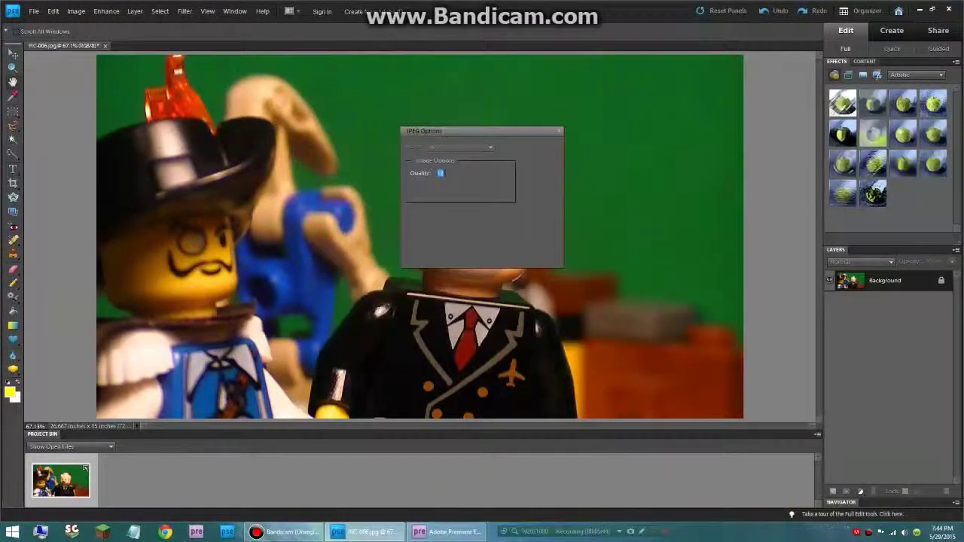
key("Return")
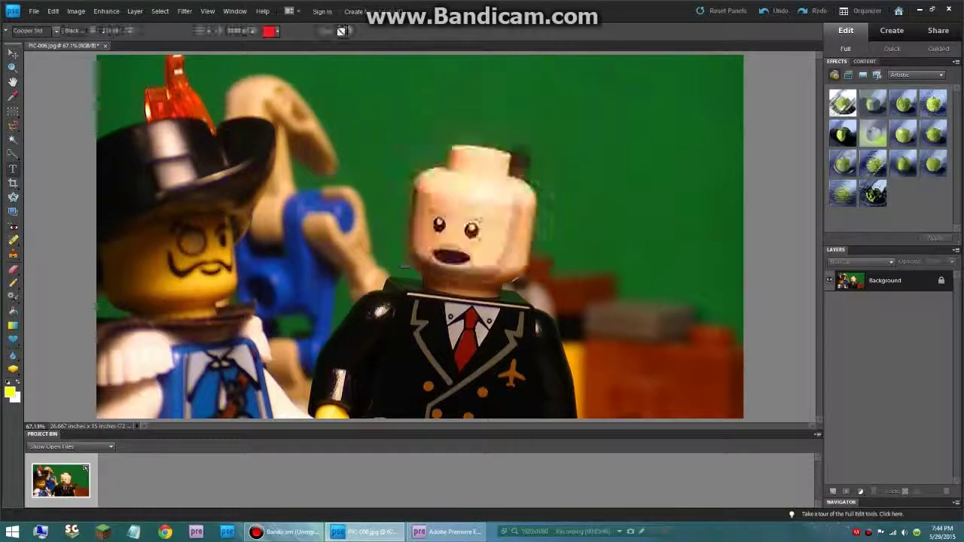
Step: Pucker the mouth across its width in the PIC-007 frame to narrow the opening with the Liquify filter, and apply it
left_click(185, 10)
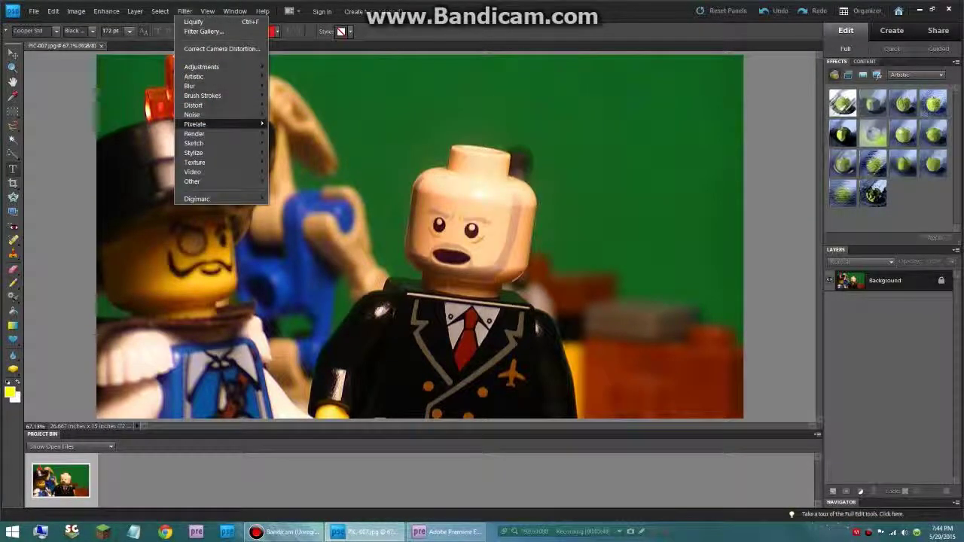
mouse_move(226, 105)
left_click(294, 129)
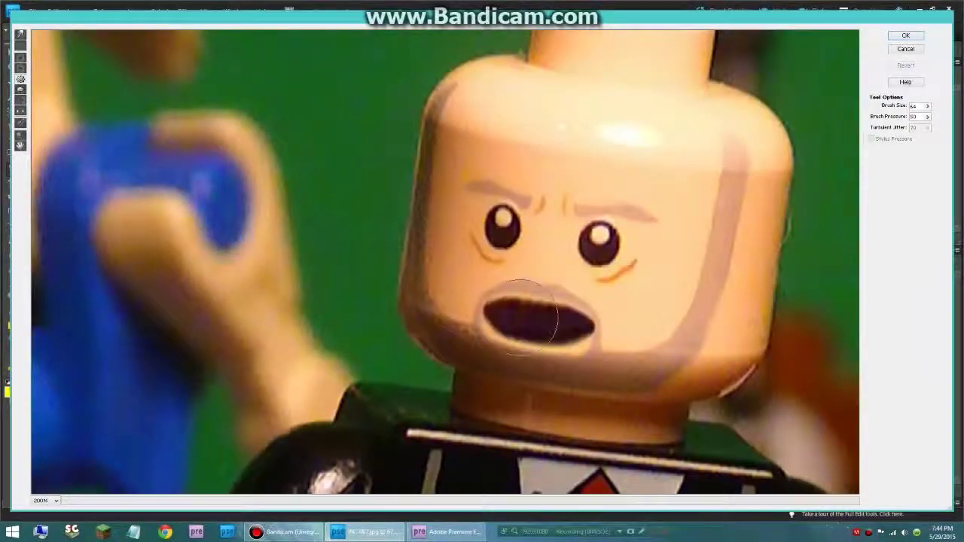
left_click(518, 319)
left_click(537, 324)
left_click(568, 327)
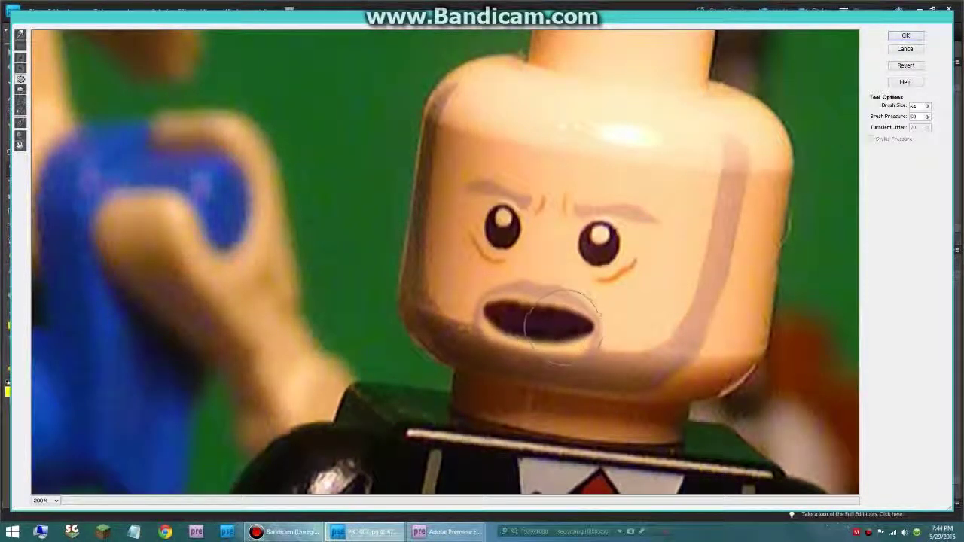
left_click(905, 35)
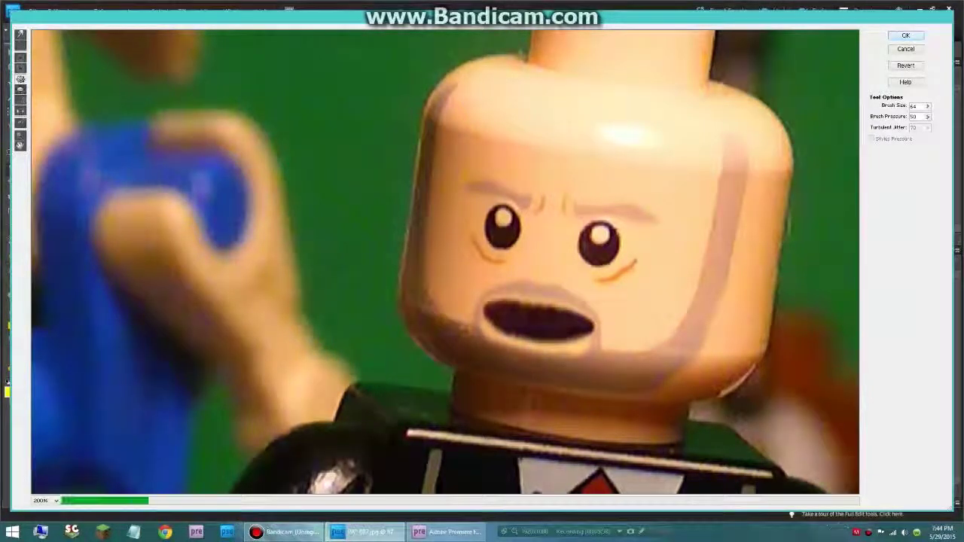
Step: Save the image as JPEG file PIC-008 in the same folder, keeping Maximum quality 12 and Baseline Optimized format
left_click(34, 10)
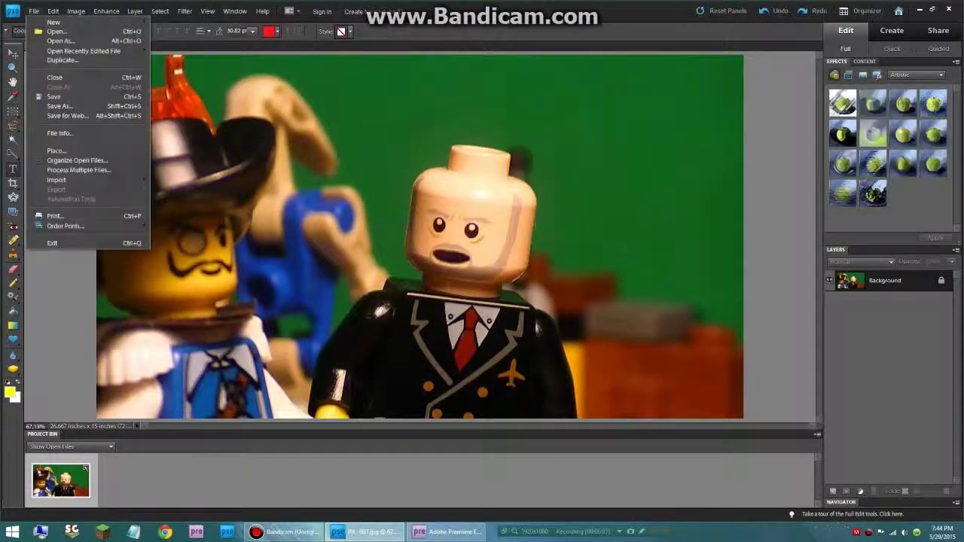
left_click(60, 106)
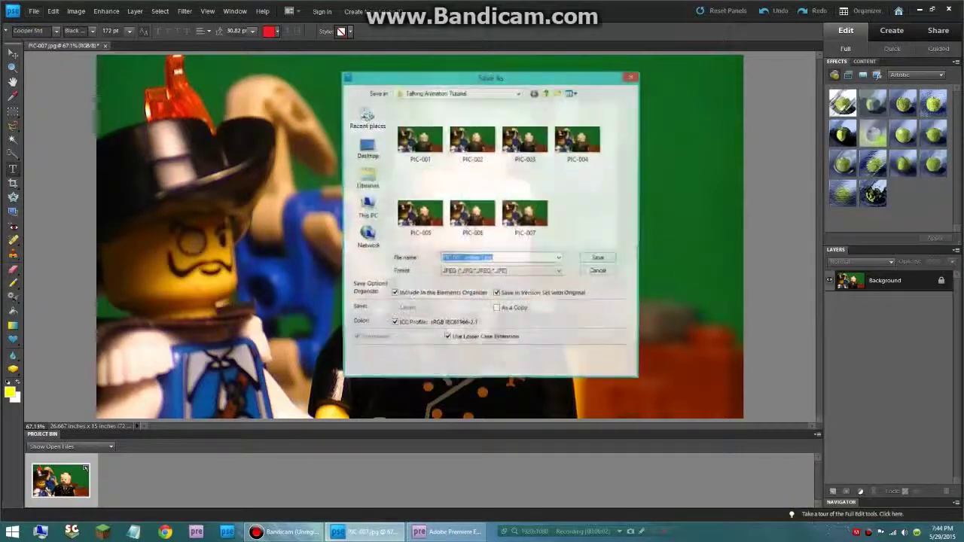
key("BackSpace")
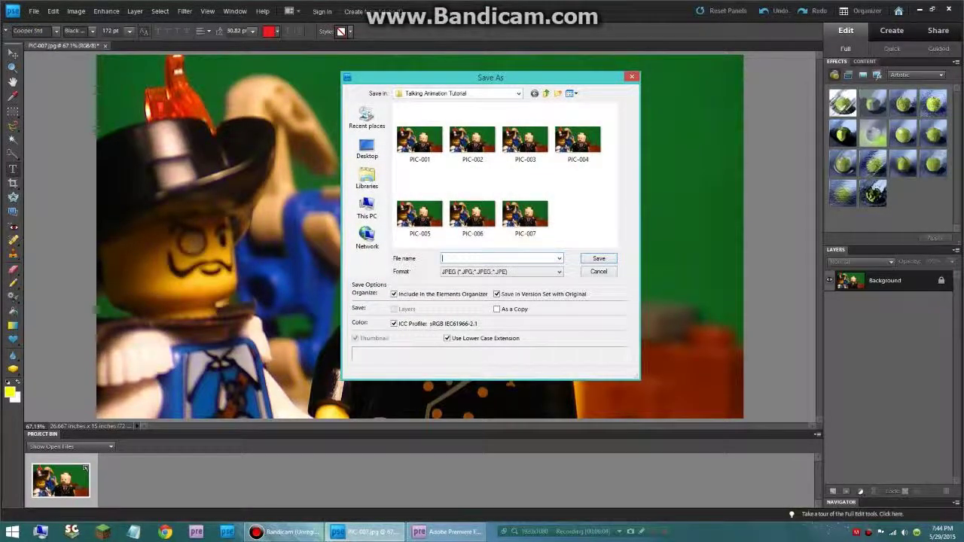
type("PIC-0")
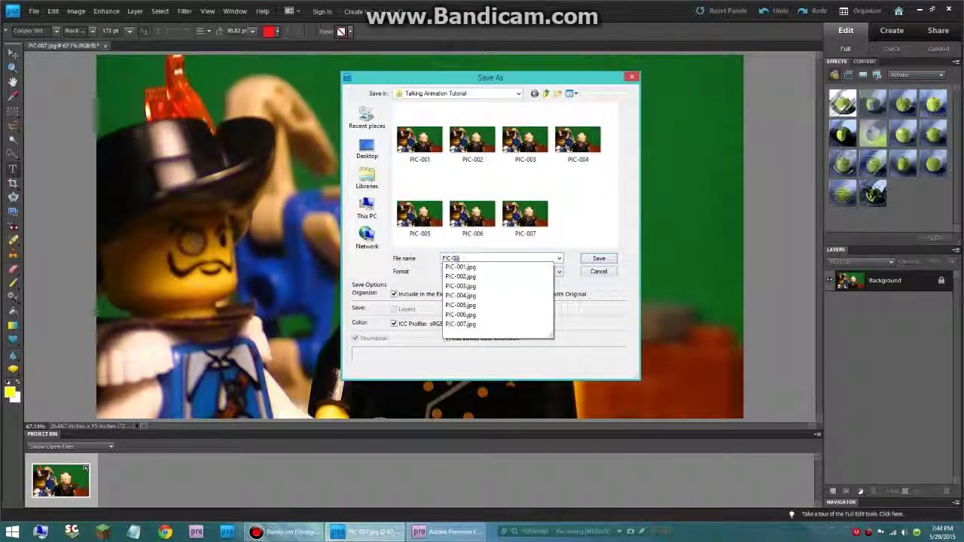
type("08")
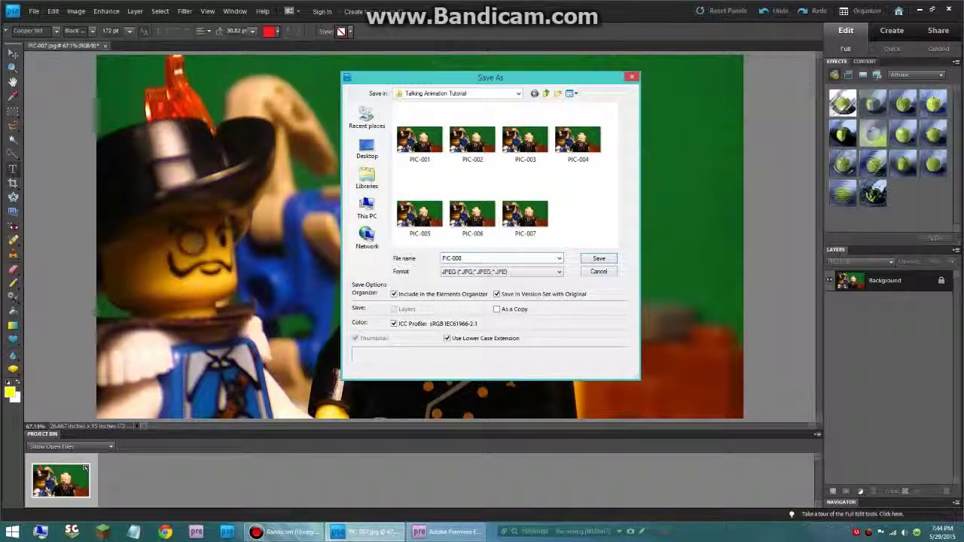
key("Return")
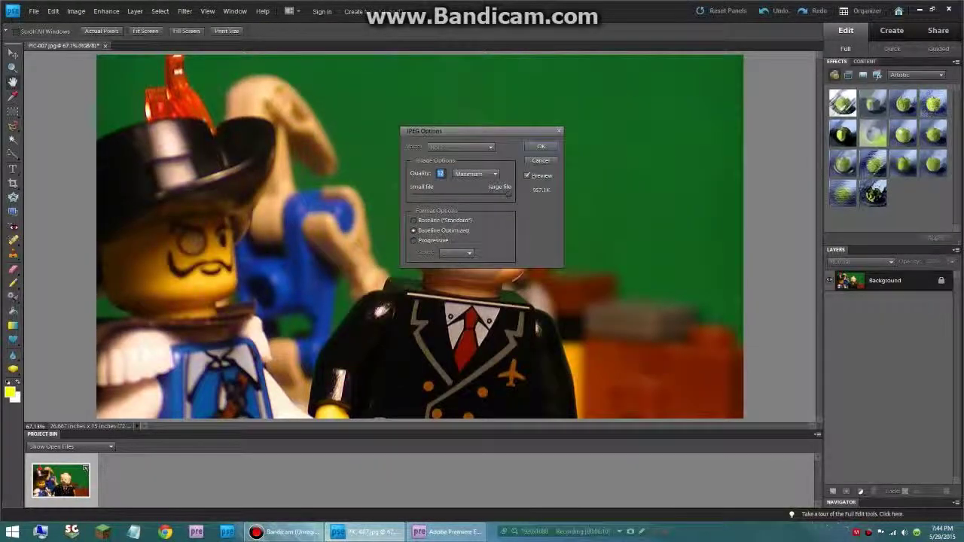
key("Return")
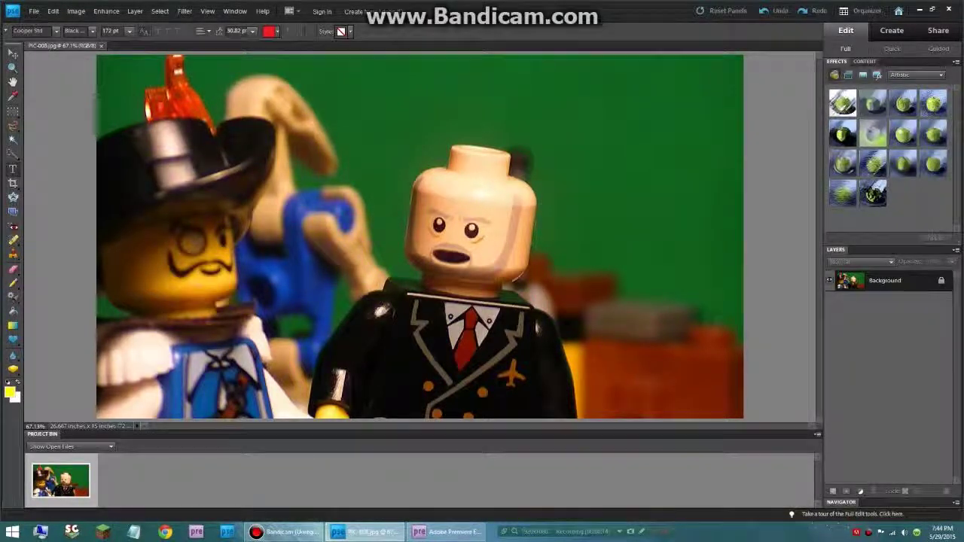
Step: Pucker the mouth opening in the PIC-008 frame into a thinner, nearly closed shape with the Liquify filter, and apply it
left_click(184, 10)
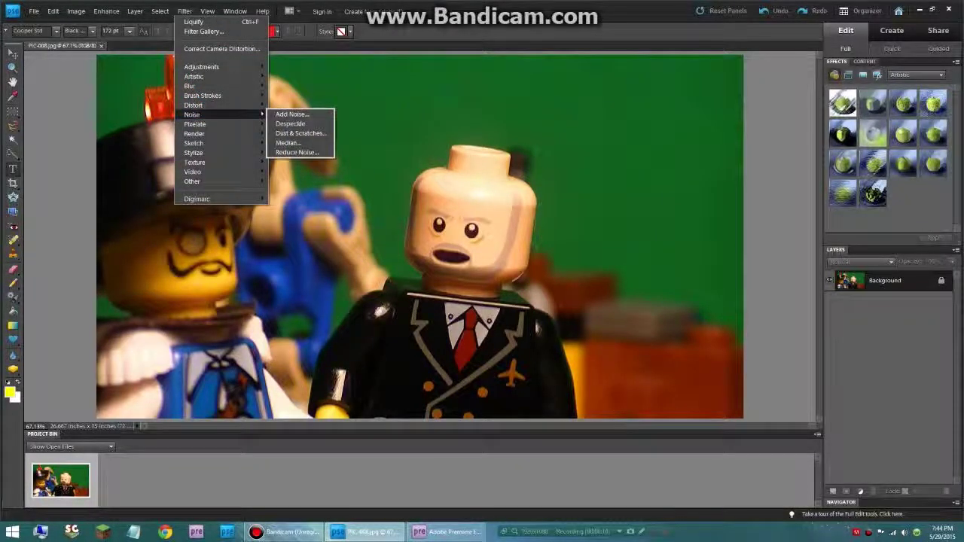
mouse_move(193, 105)
left_click(289, 133)
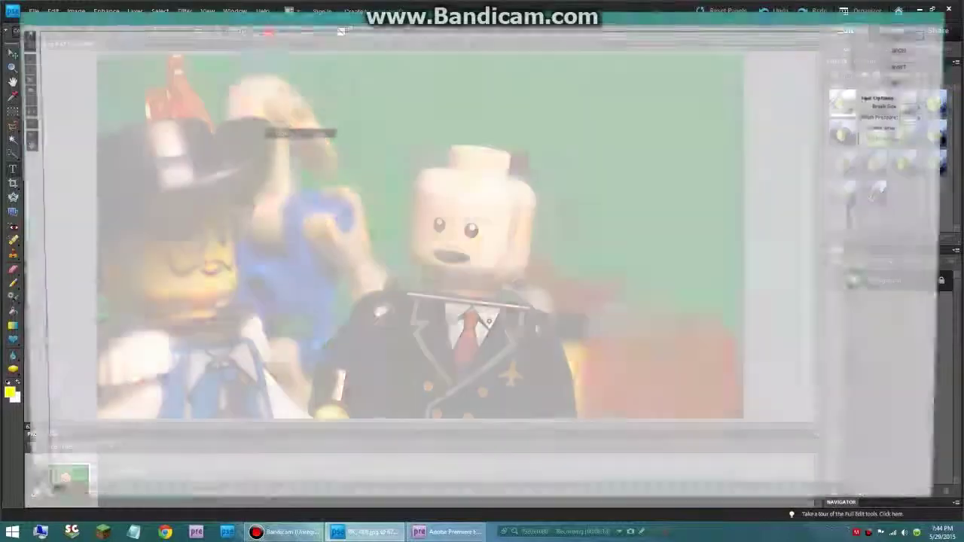
mouse_move(517, 321)
left_mouse_down()
mouse_move(570, 328)
mouse_move(507, 321)
mouse_move(519, 322)
left_mouse_up()
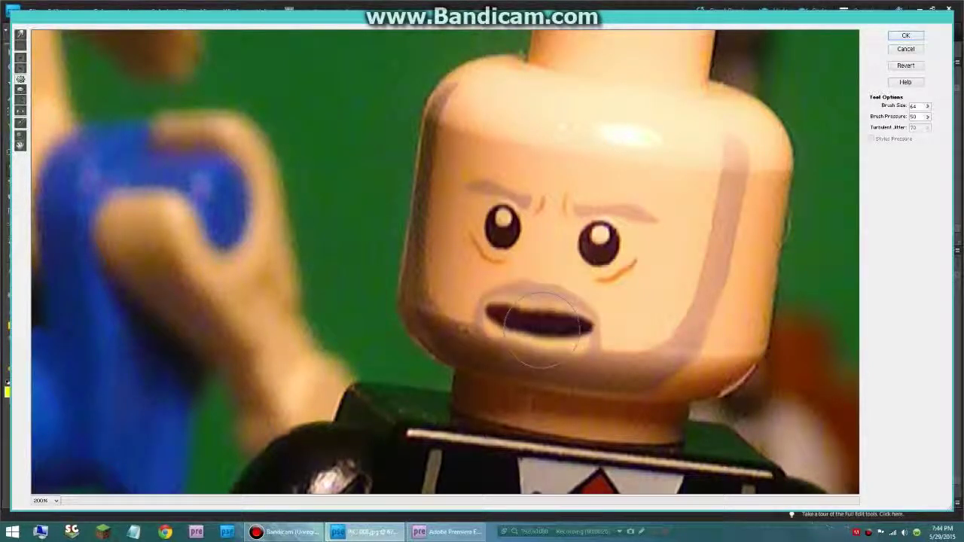
left_click(906, 35)
Step: Save the image as JPEG file PIC-009 in the Talking Animation Tutorial folder, keeping Maximum quality 12 and Baseline Optimized format
left_click(34, 12)
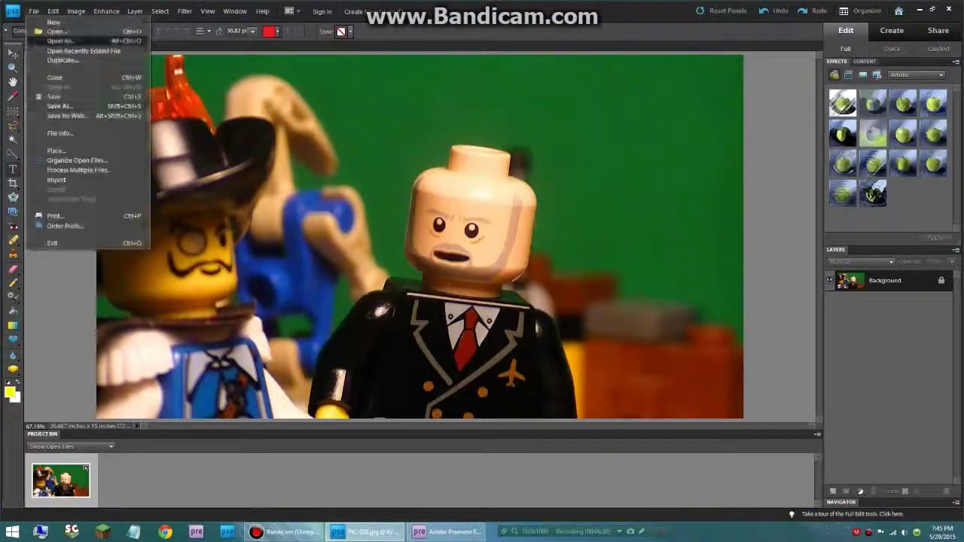
left_click(60, 105)
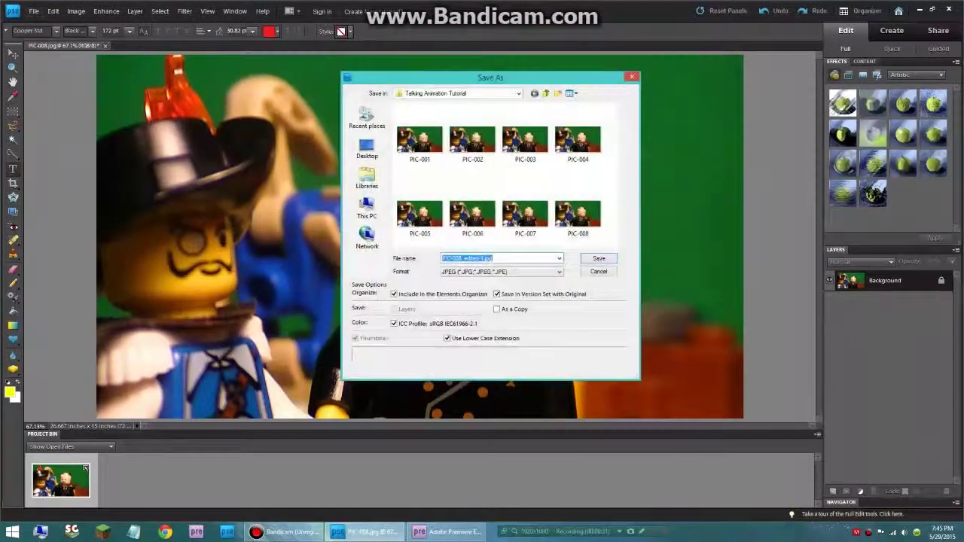
type("PIC")
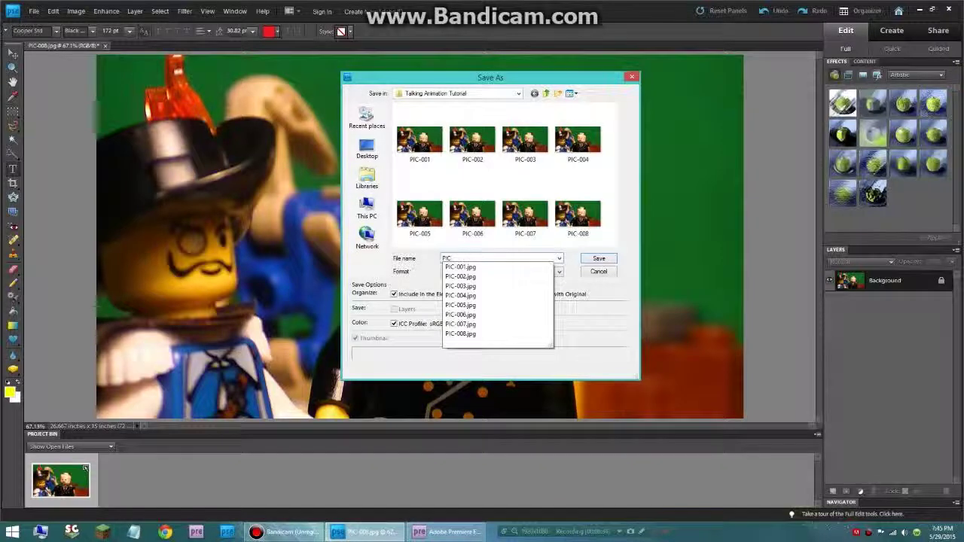
type("-009")
key("Return")
key("Return")
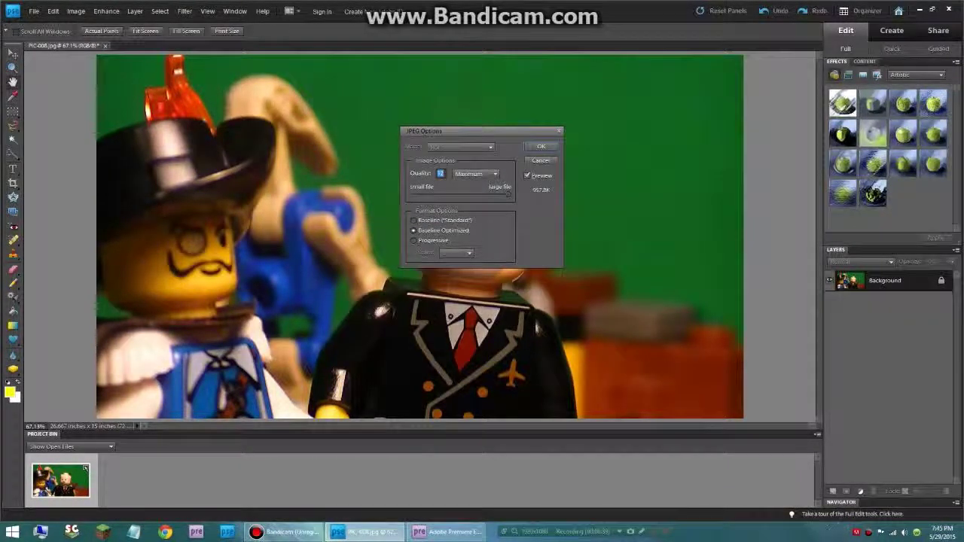
key("Return")
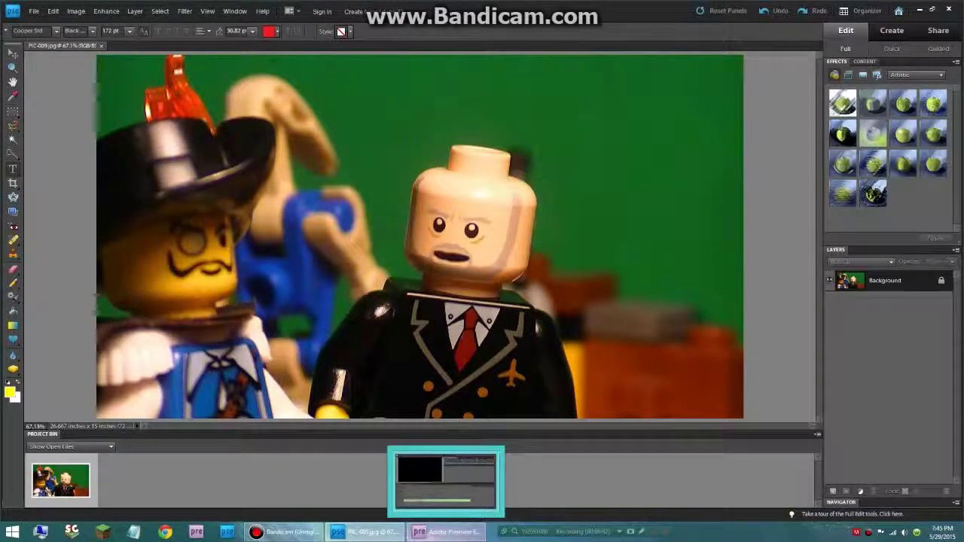
Step: Switch to Adobe Premiere Elements and trim the silent start and end of the Audio 1 clip to about 4 seconds, checking it by playback
mouse_move(446, 532)
left_click(446, 482)
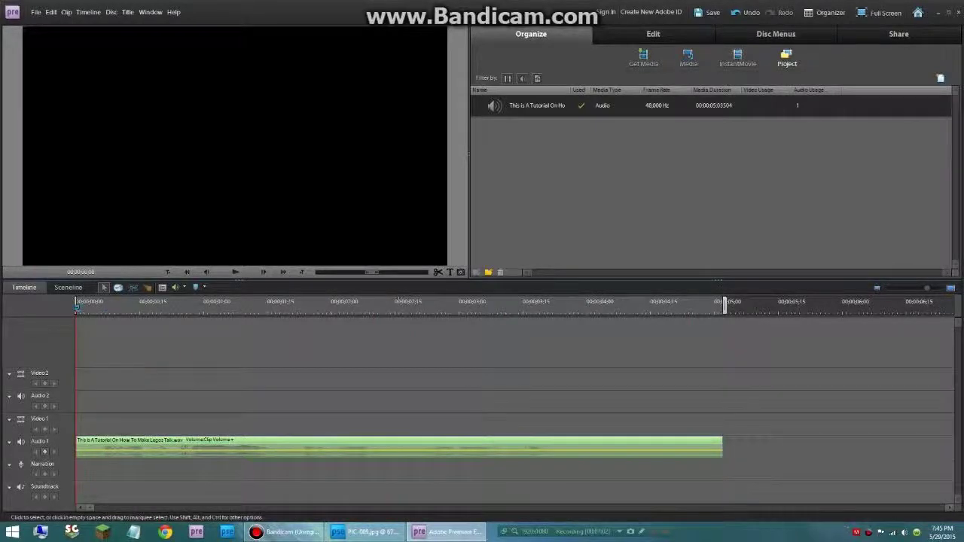
left_click_drag(927, 287, 931, 288)
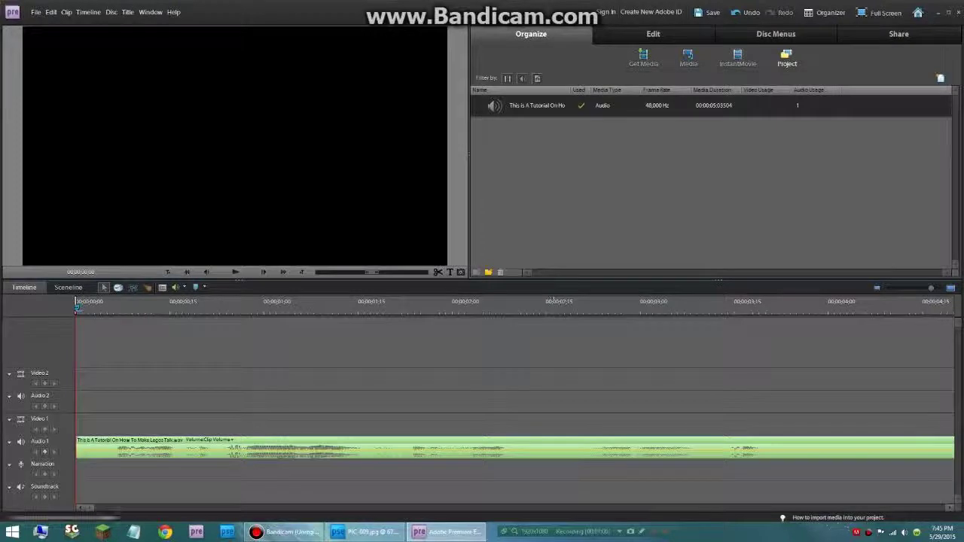
left_click_drag(77, 449, 87, 449)
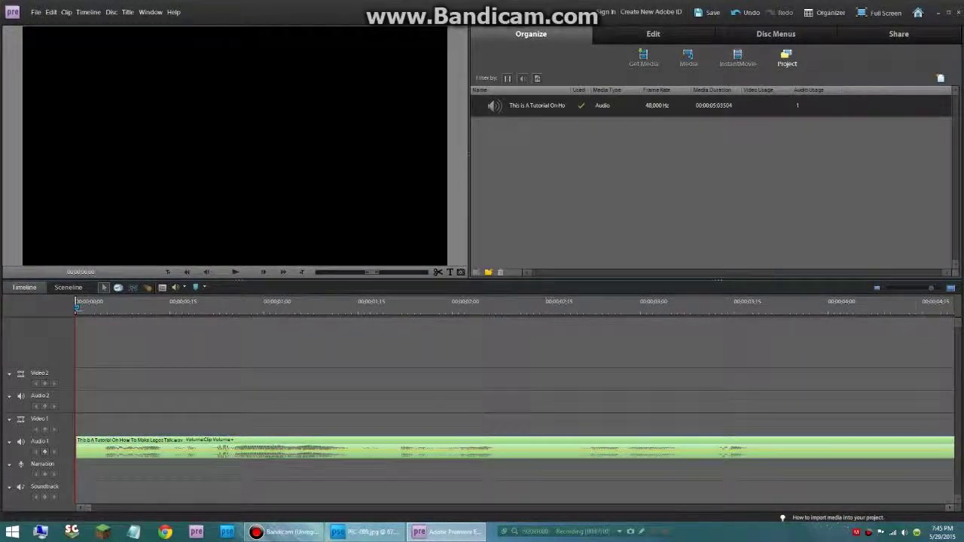
left_click_drag(86, 508, 91, 508)
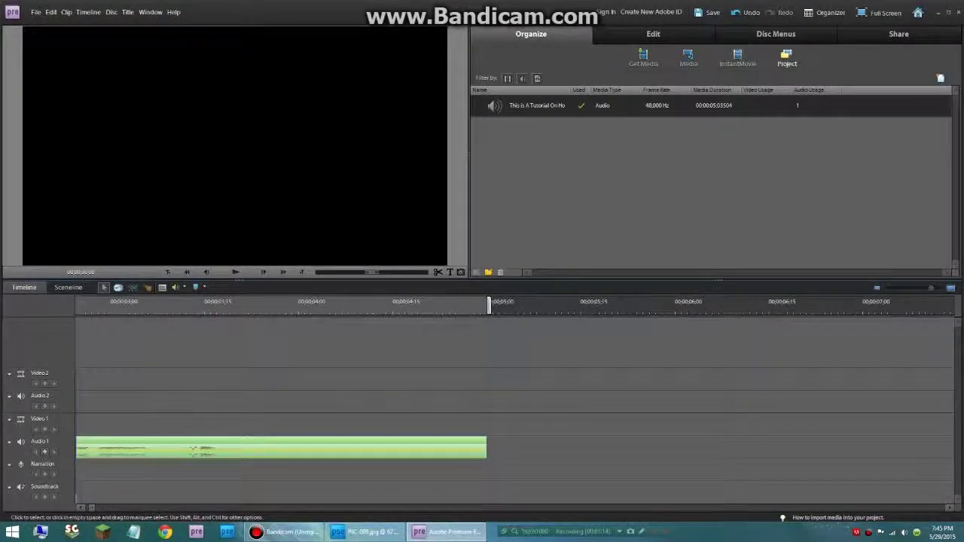
left_click_drag(486, 447, 304, 447)
left_click_drag(931, 288, 924, 288)
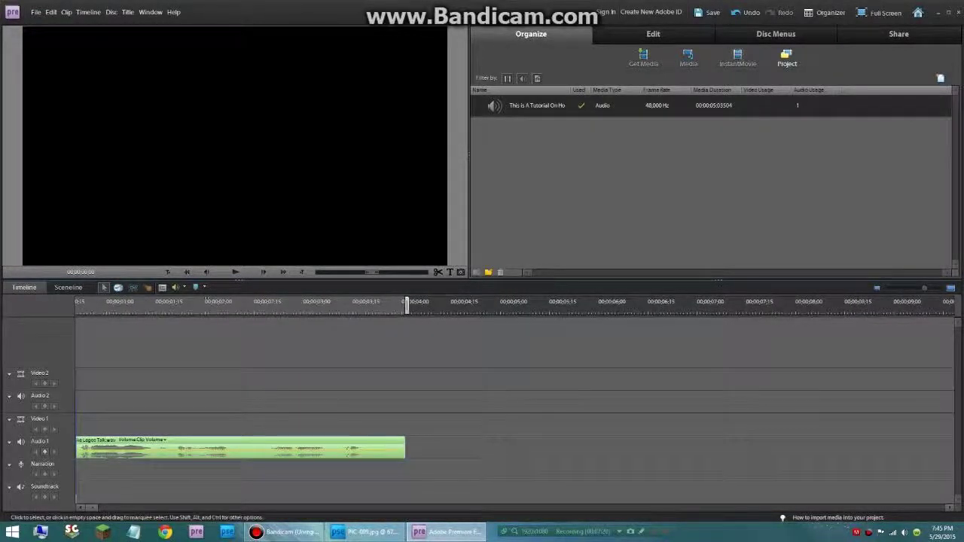
left_click_drag(91, 508, 80, 508)
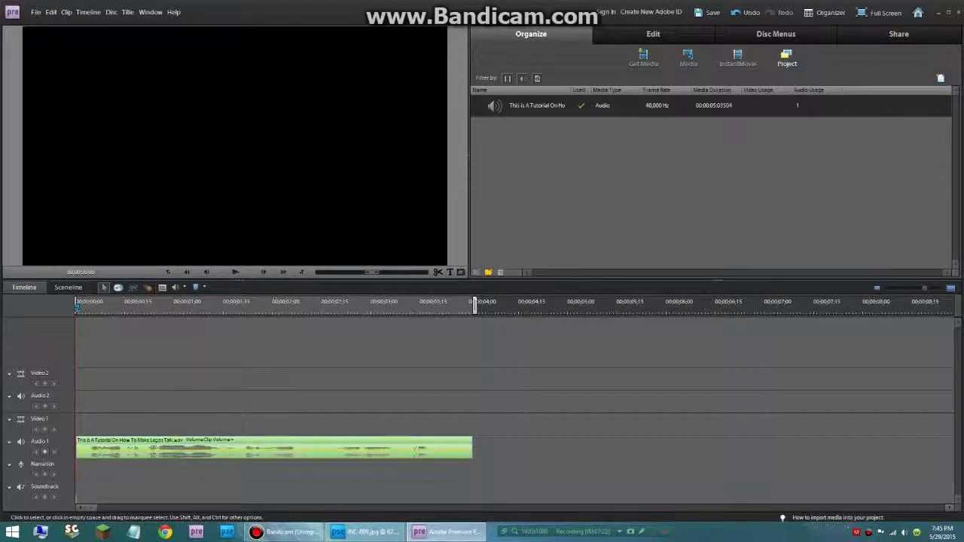
left_click(235, 272)
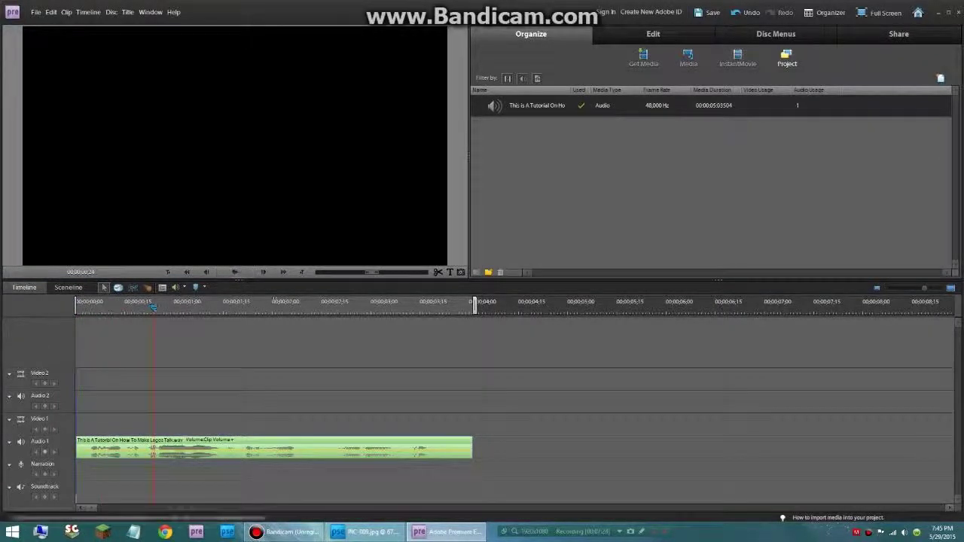
key("Home")
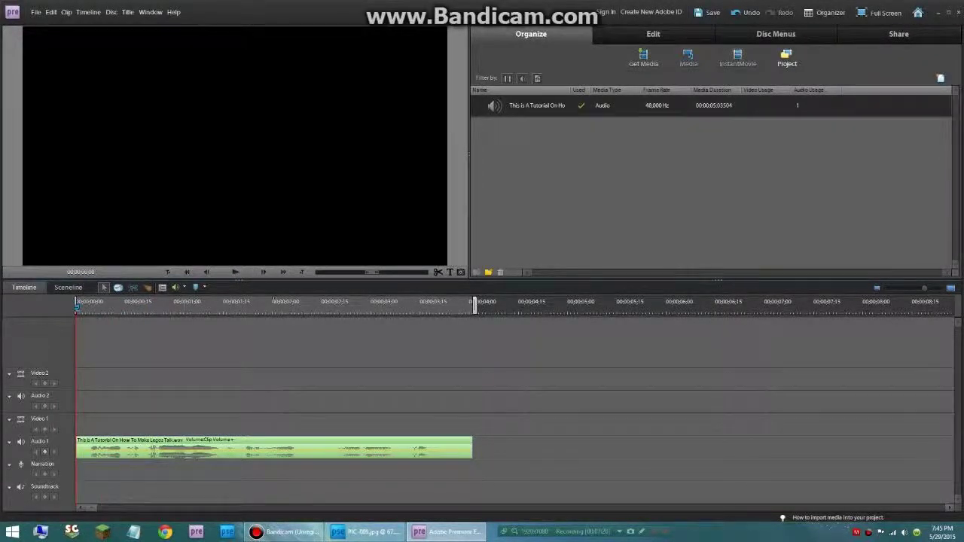
Step: Import the whole Talking Animation Tutorial folder from Mini-Tutorials into the project and check its PIC frames in the project media
left_click(643, 57)
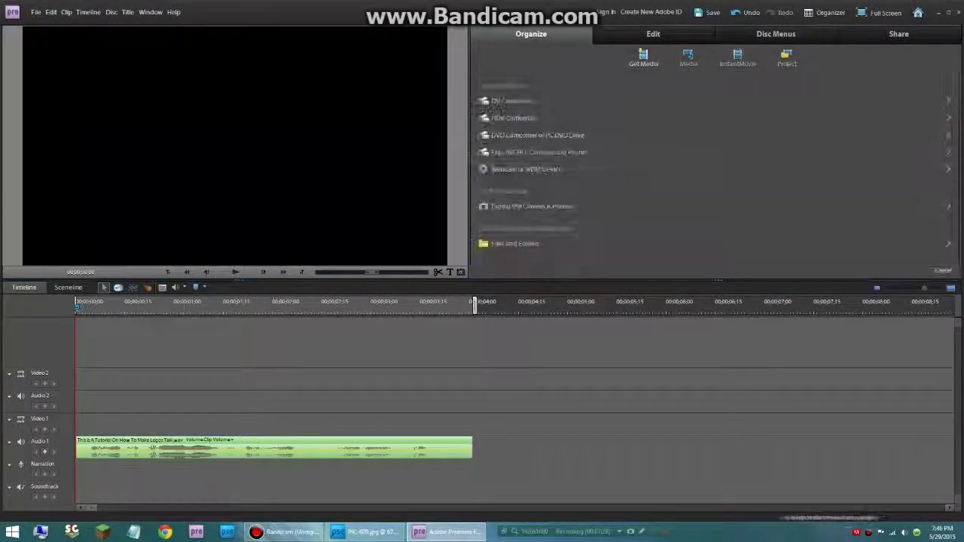
left_click(517, 245)
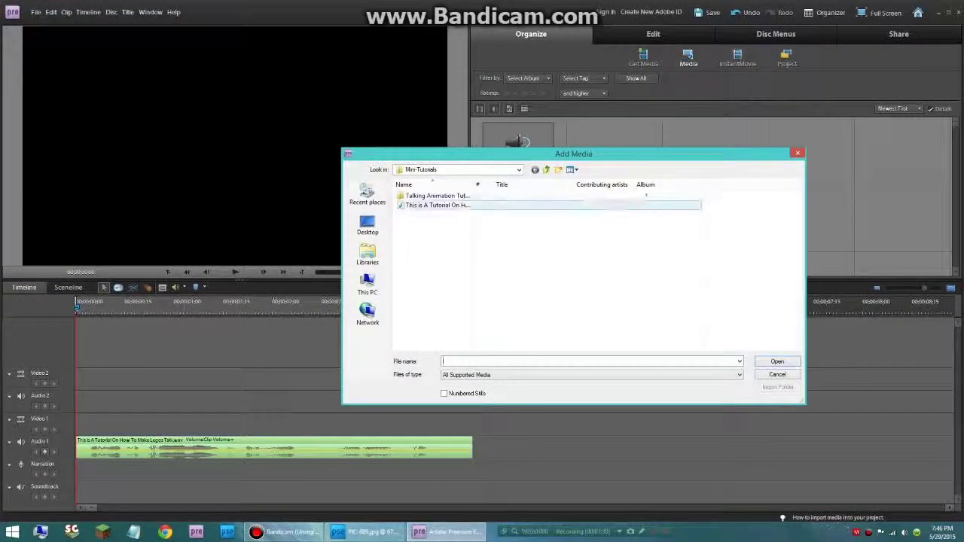
left_click(437, 196)
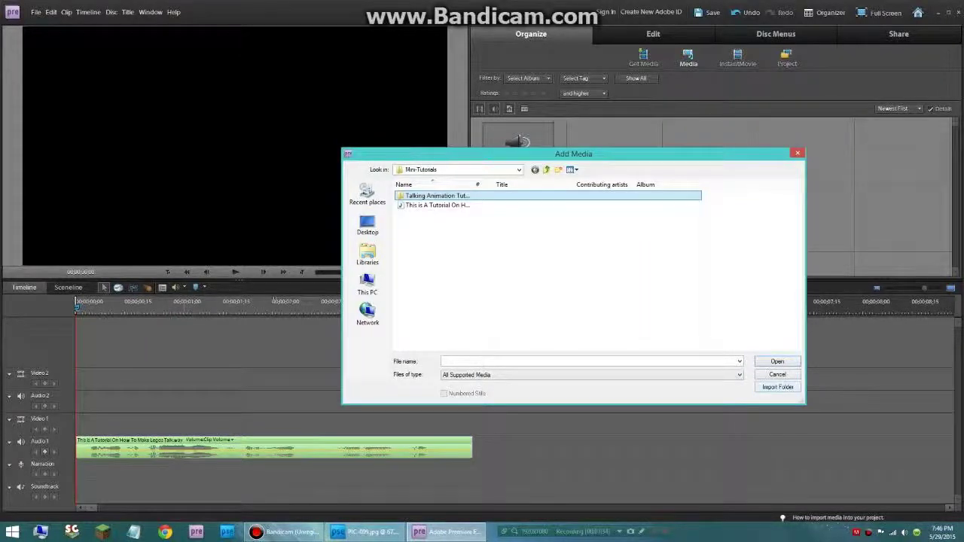
left_click(778, 387)
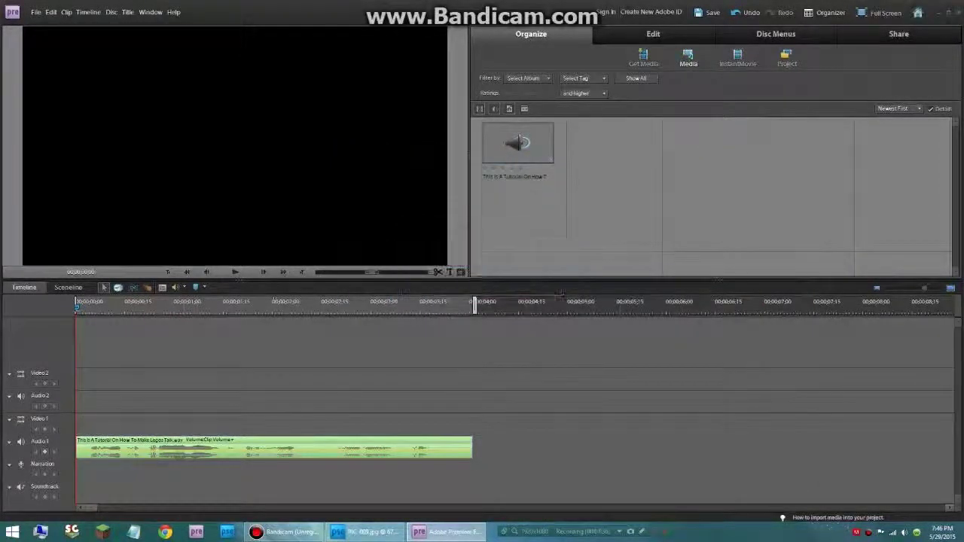
left_click(787, 58)
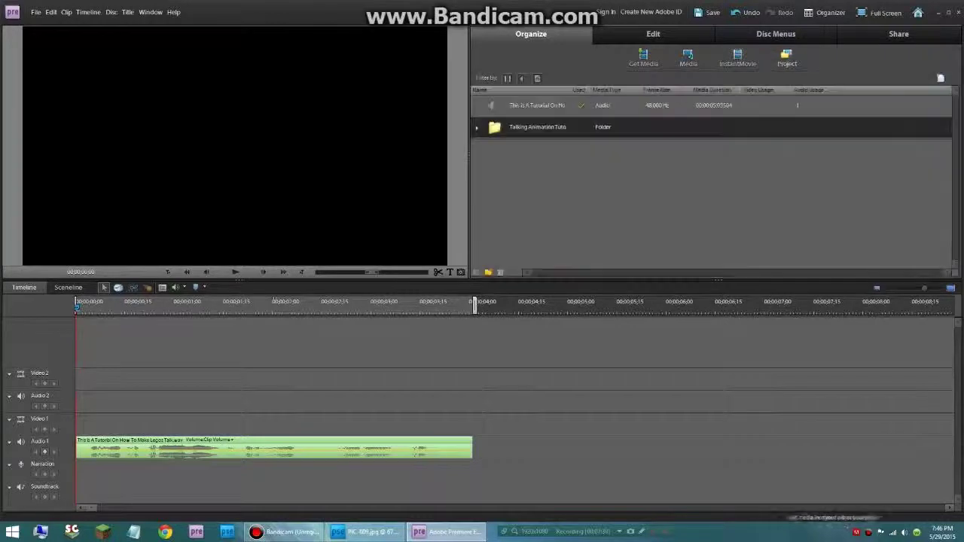
left_click(477, 128)
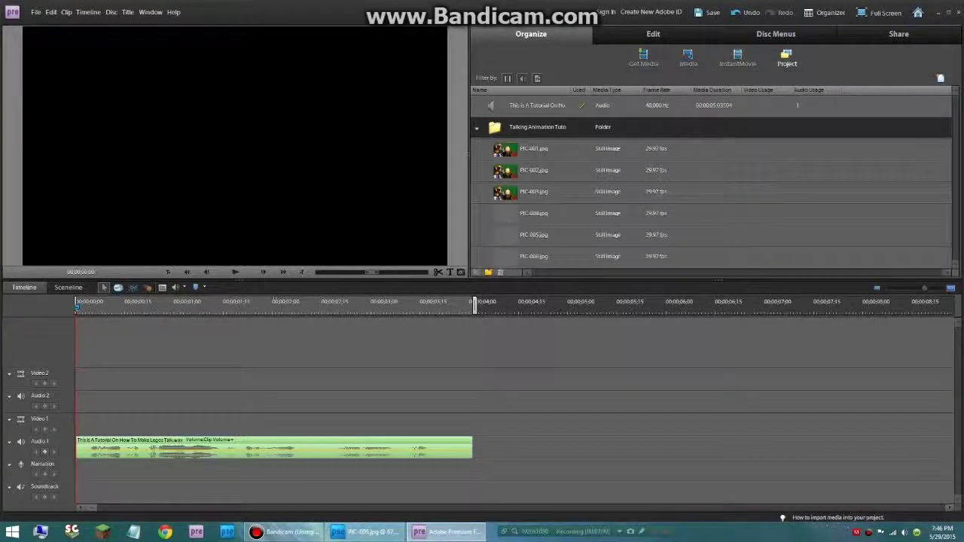
scroll(573, 188, "down", 4)
scroll(573, 189, "up", 4)
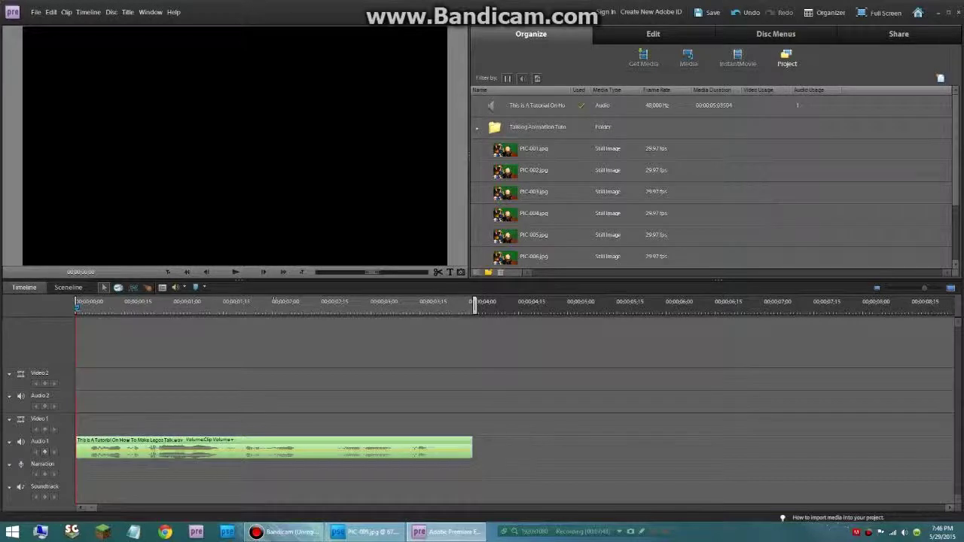
left_click(476, 128)
Step: Place the imported folder's frames on Video 1 four times: twice back to back from about 00;00;00;05, and once each from about 00;00;01;20 and 00;00;02;19
left_click_drag(924, 288, 928, 288)
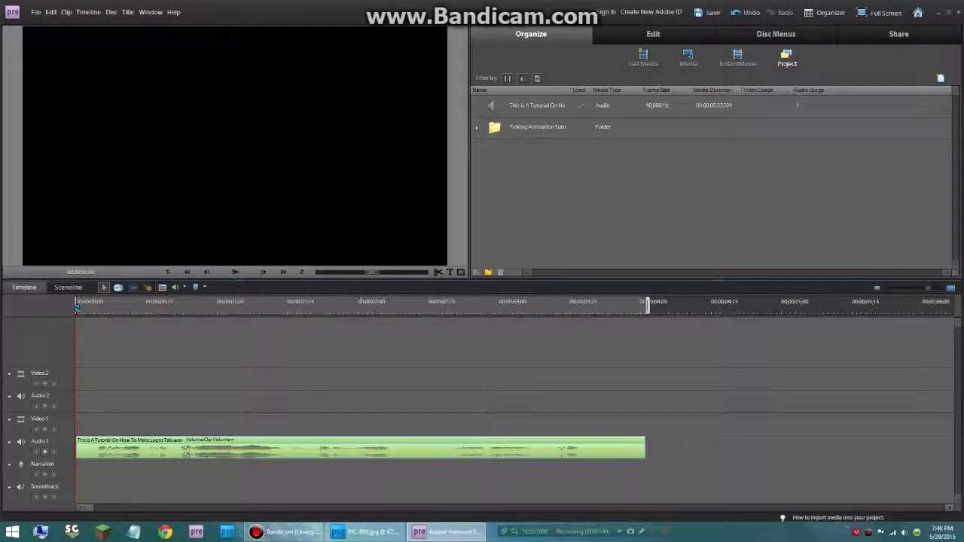
left_click(537, 128)
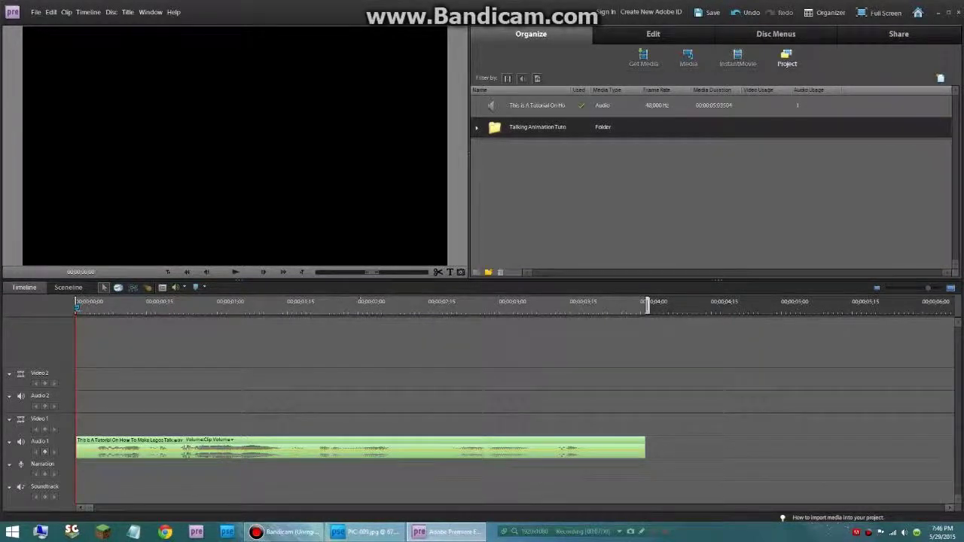
mouse_move(537, 127)
left_mouse_down()
mouse_move(317, 286)
mouse_move(99, 375)
left_mouse_up()
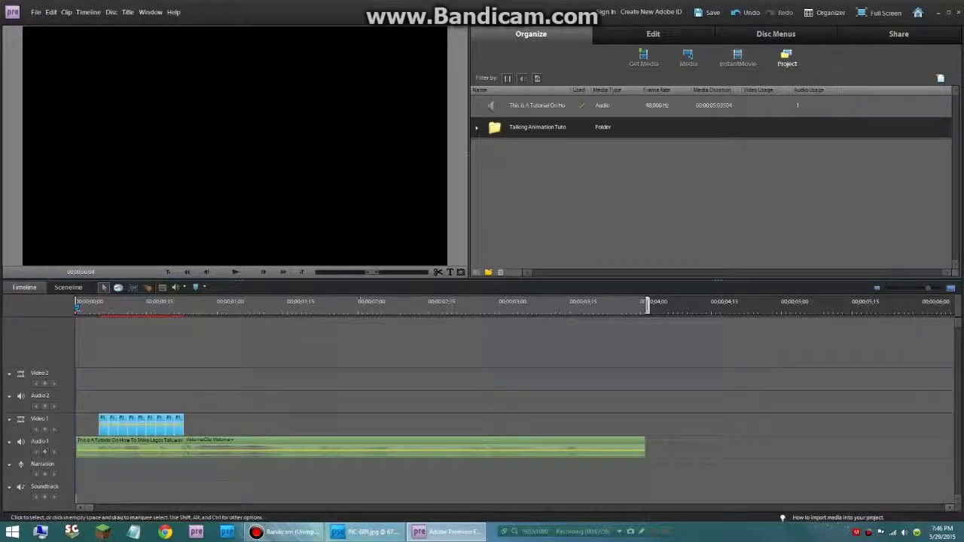
left_click_drag(537, 127, 186, 422)
left_click_drag(184, 375, 184, 375)
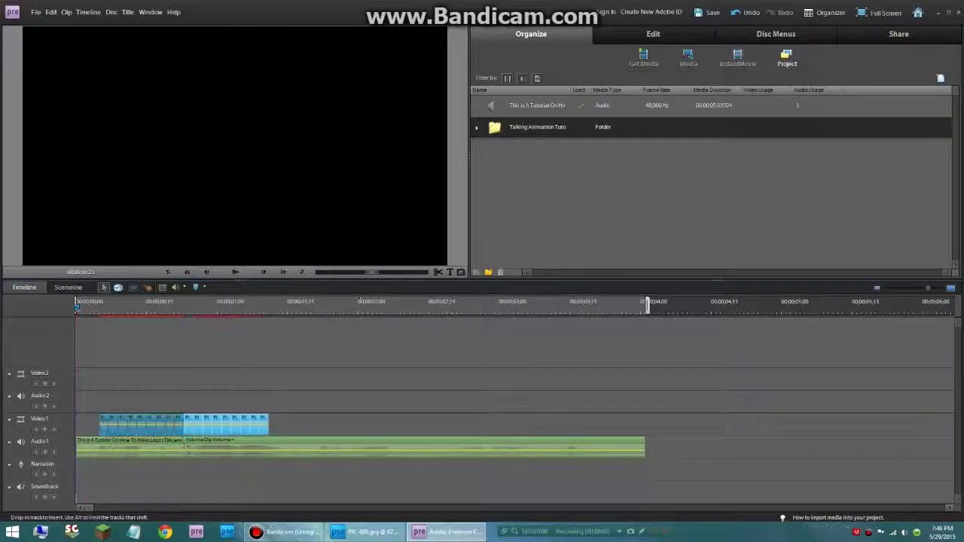
left_click_drag(377, 361, 311, 425)
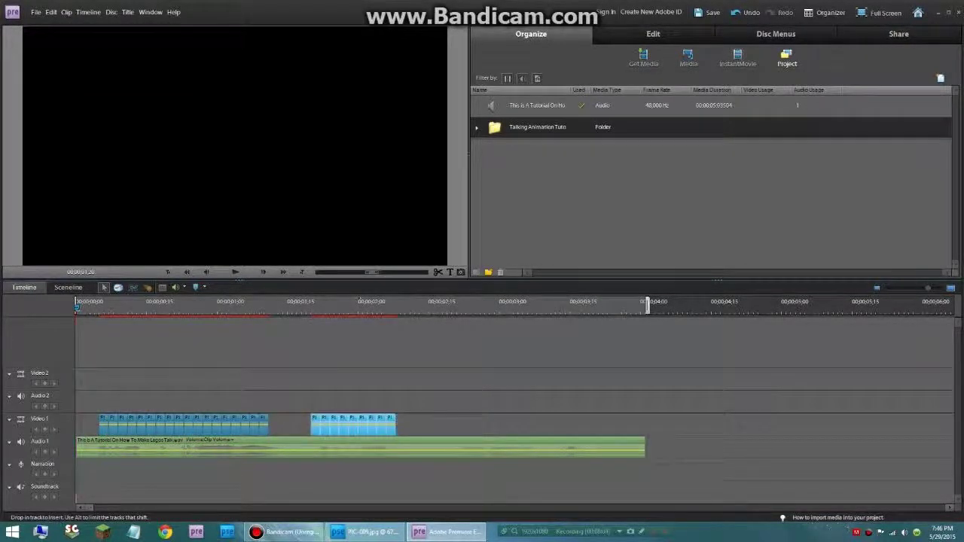
left_click_drag(495, 127, 450, 420)
left_click_drag(496, 127, 533, 375)
left_click_drag(533, 418, 540, 418)
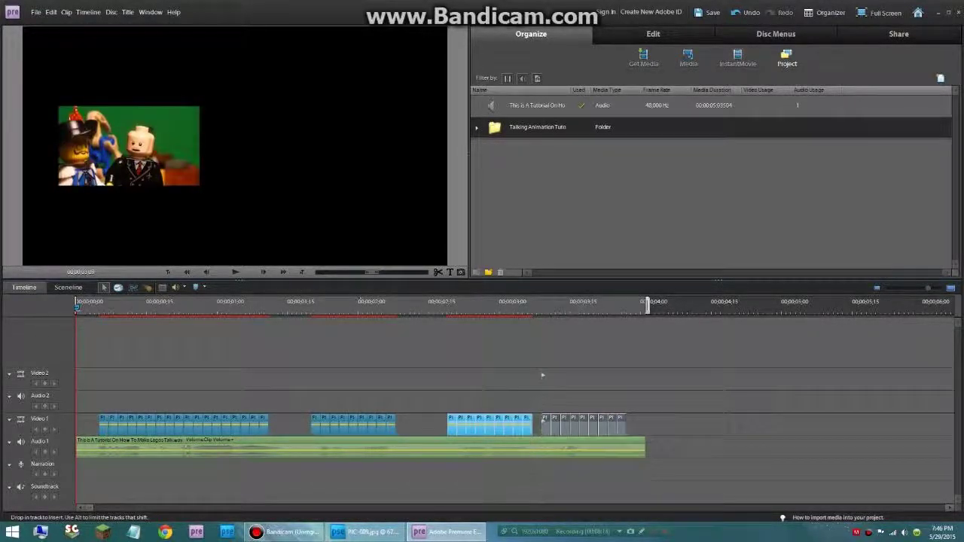
left_click_drag(532, 375, 532, 375)
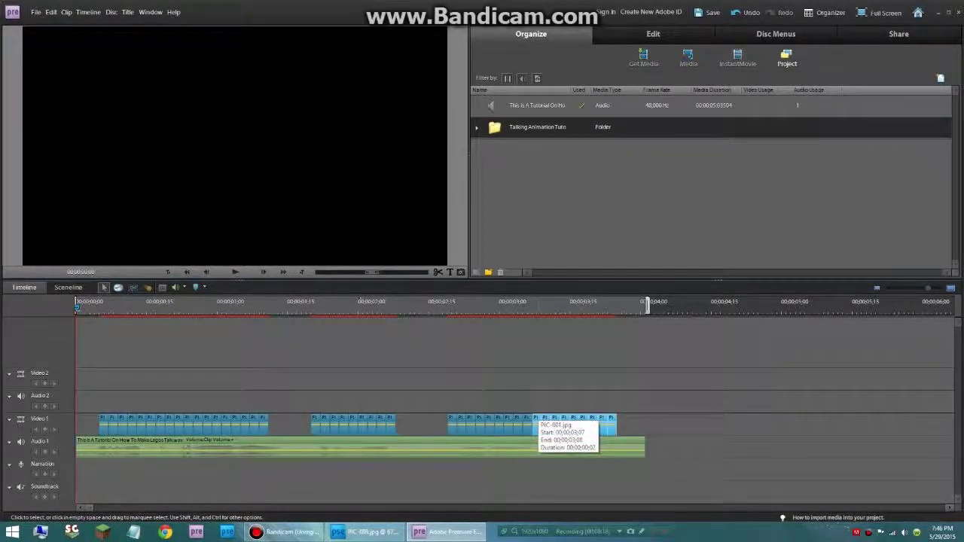
key("Delete")
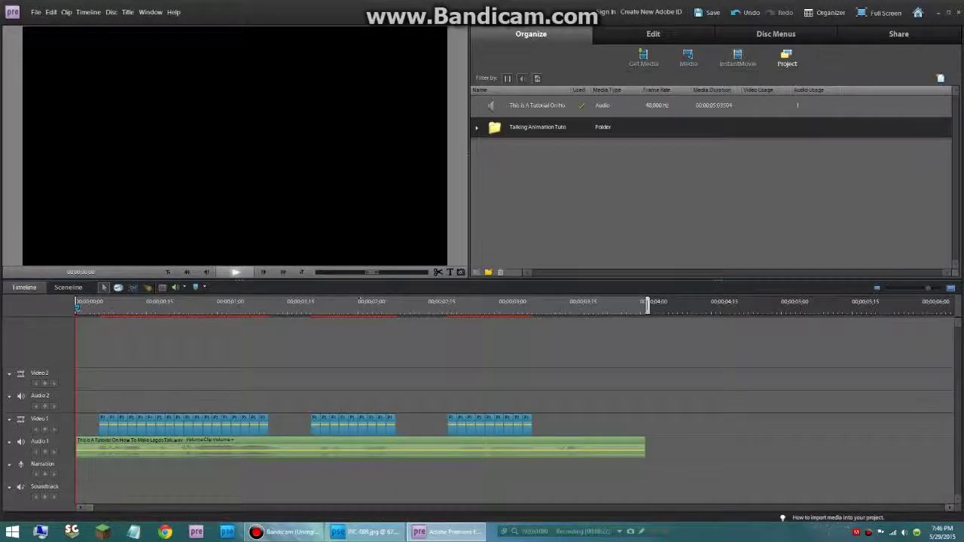
Step: Render the timeline's work area, watch the resulting preview, and return the playhead to the start
left_click(88, 12)
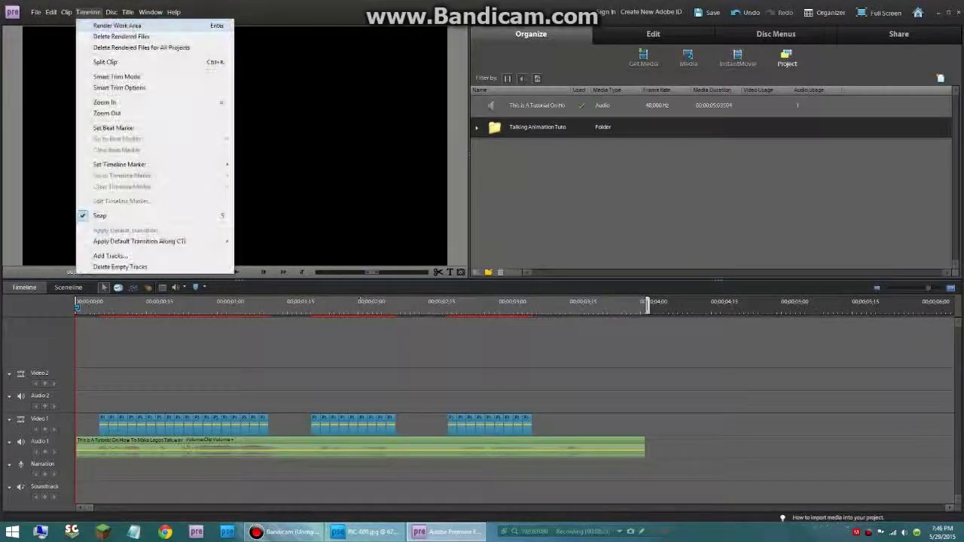
left_click(117, 25)
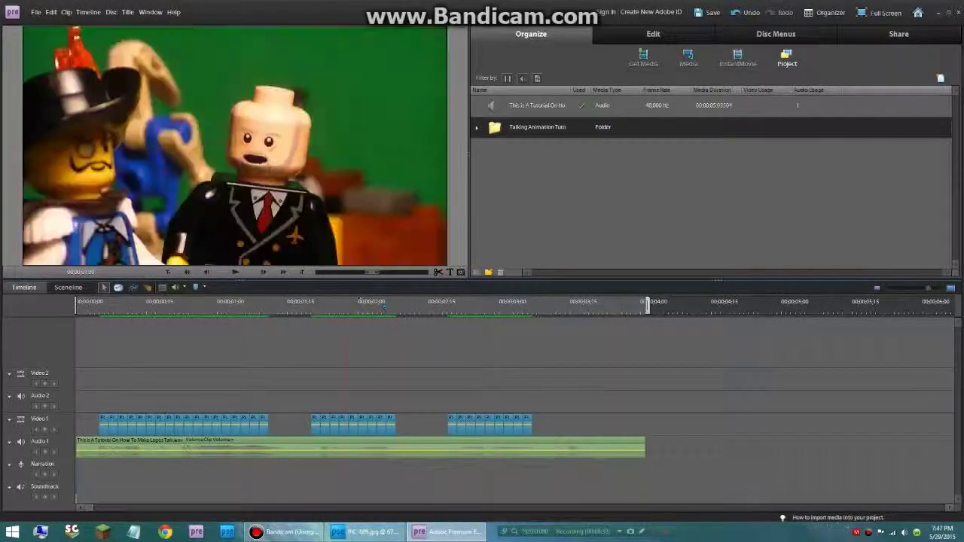
key("Home")
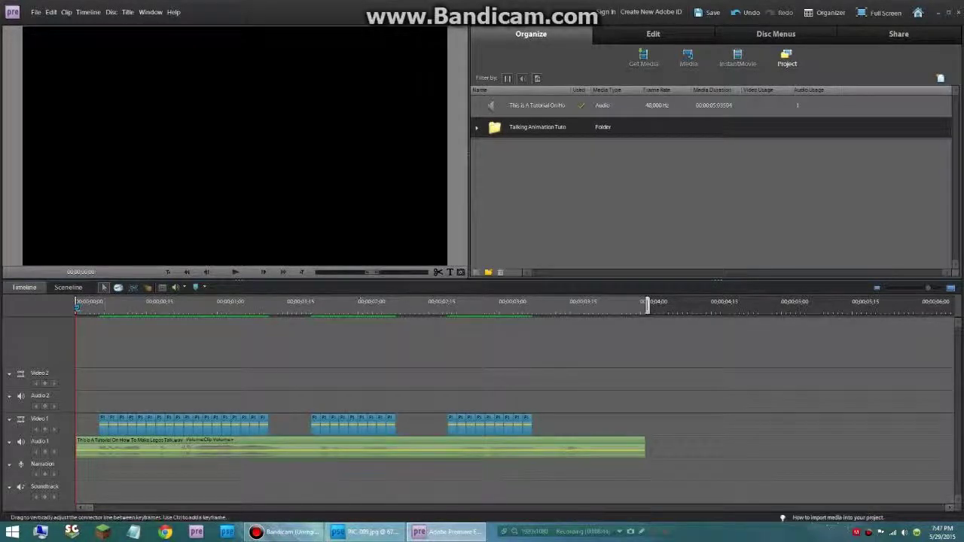
Step: Extend the PIC-001 and PIC-009 frames bordering the gaps on Video 1 so the frames run unbroken from 00;00;00;00 through the last group
left_click_drag(98, 426, 76, 426)
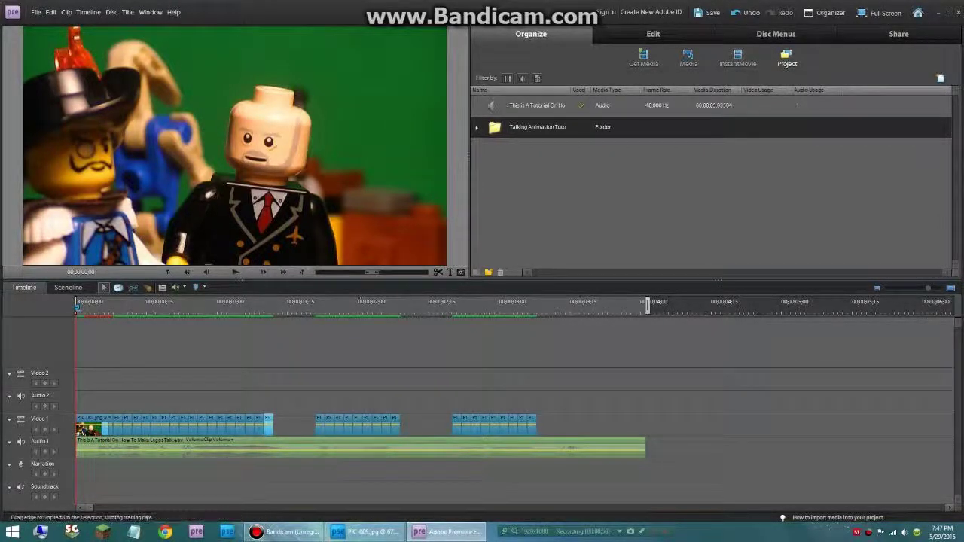
left_click_drag(319, 427, 284, 426)
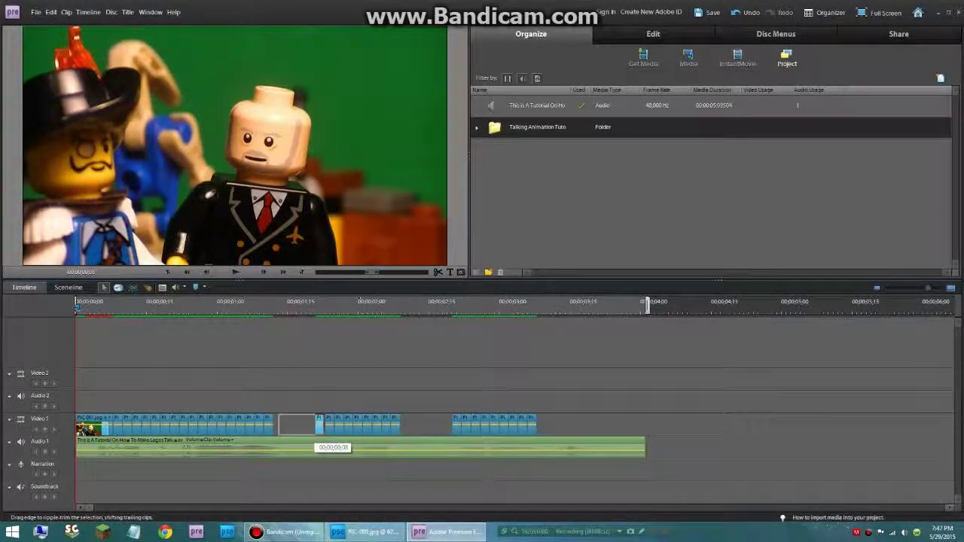
mouse_move(273, 427)
left_mouse_down()
mouse_move(297, 426)
mouse_move(283, 427)
left_mouse_up()
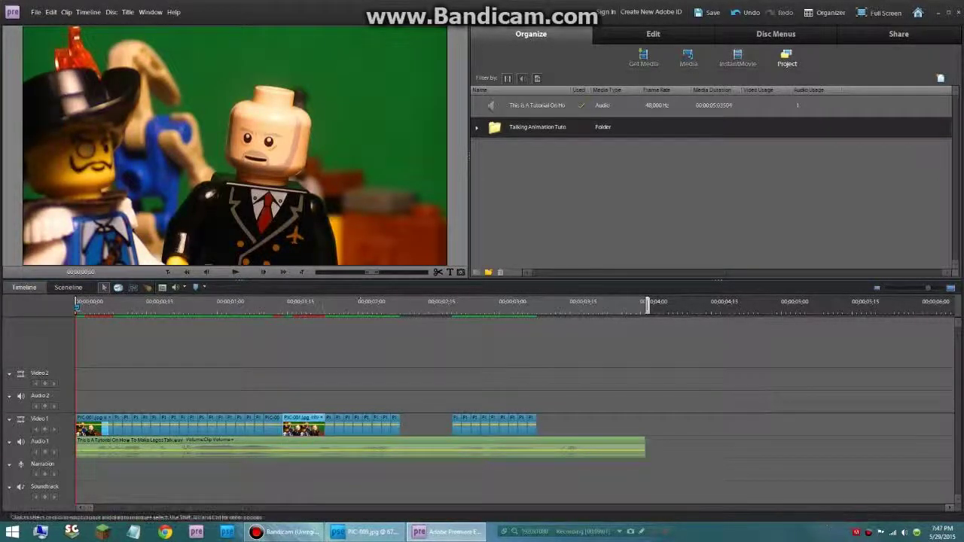
left_click_drag(453, 426, 399, 426)
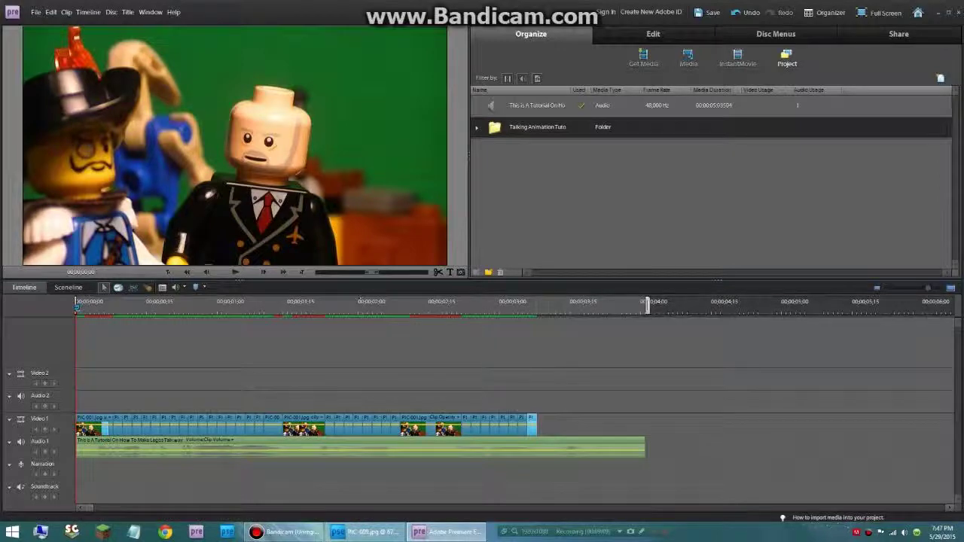
Step: Add the Talking Animation folder's frames to the end of Video 1 at about 00;00;03;08 and remove the added PIC-007 to PIC-009 frames
left_click_drag(536, 127, 537, 375)
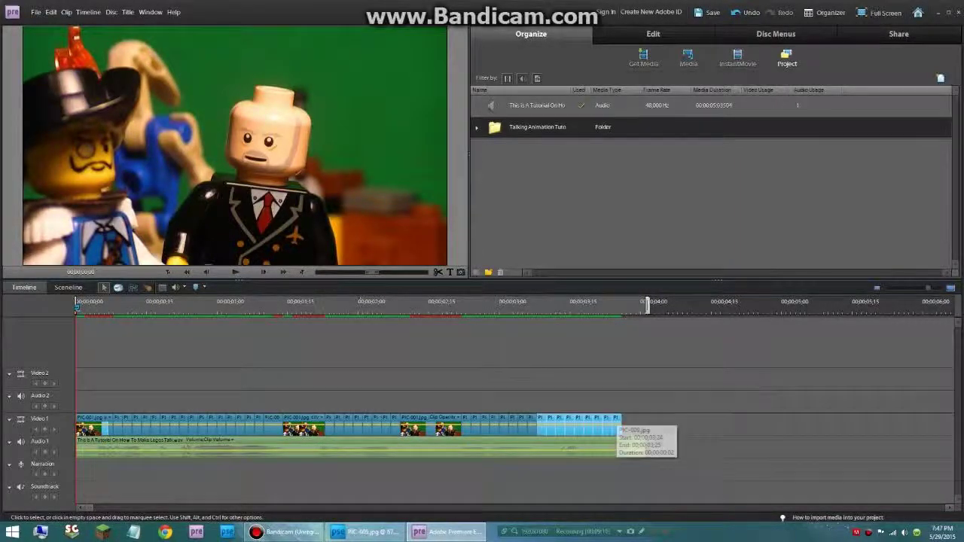
left_click(639, 427)
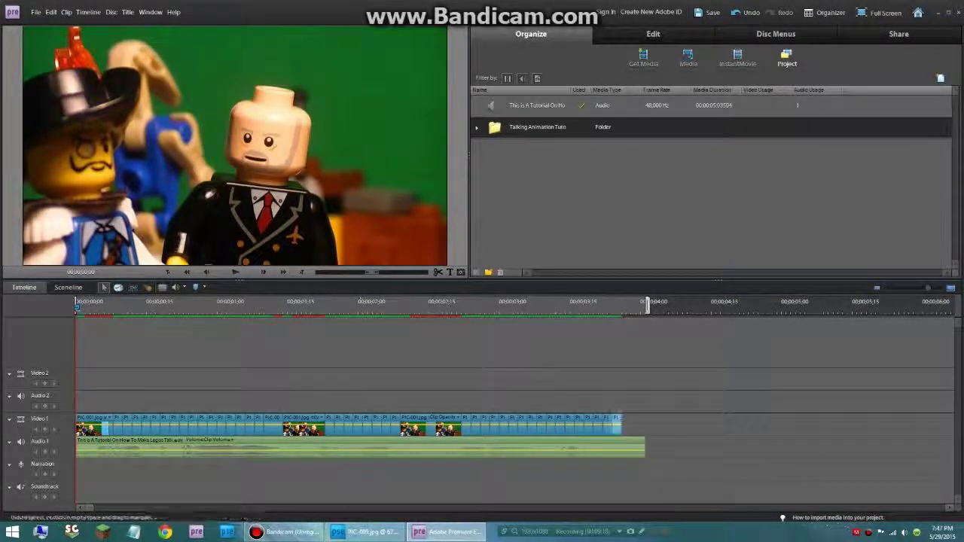
left_click_drag(620, 426, 602, 427)
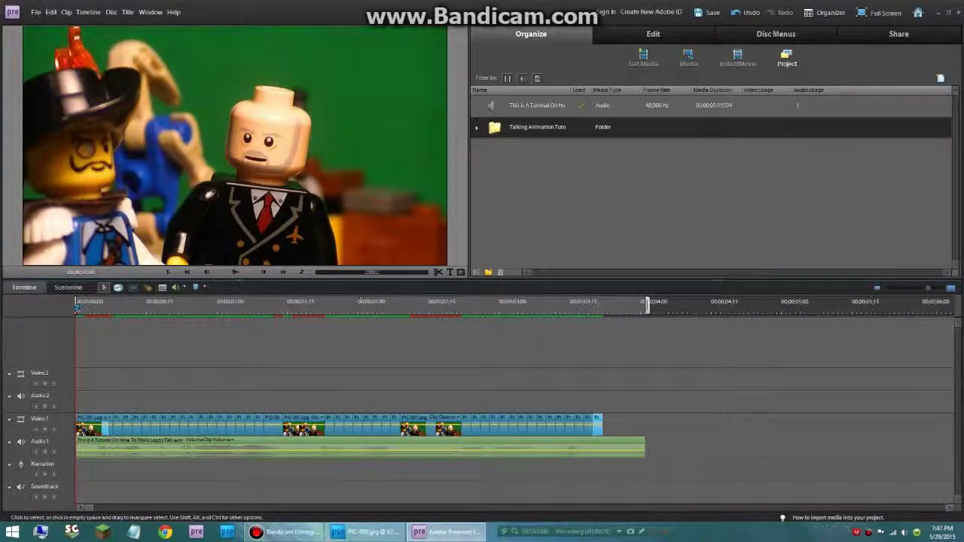
Step: Fill the remaining gap at the end of Video 1 with PIC-001.jpg, stretched to the audio's end at about 00;00;04;01
left_click(646, 303)
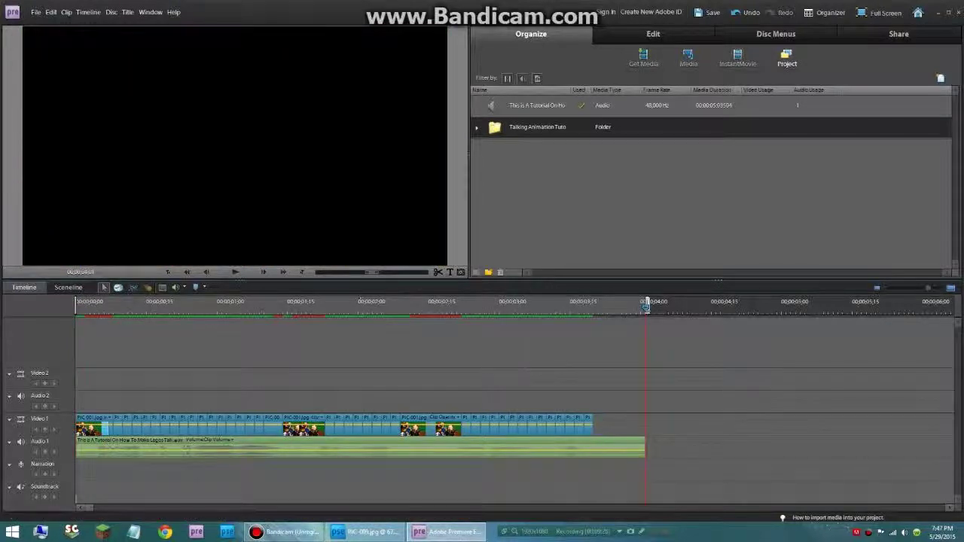
left_click(477, 128)
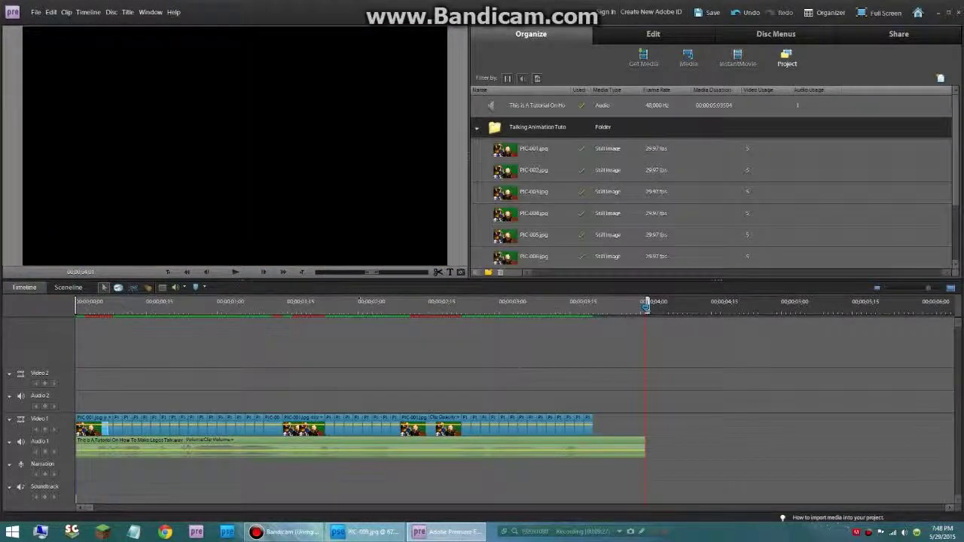
left_click(506, 149)
scroll(711, 180, "down", 3)
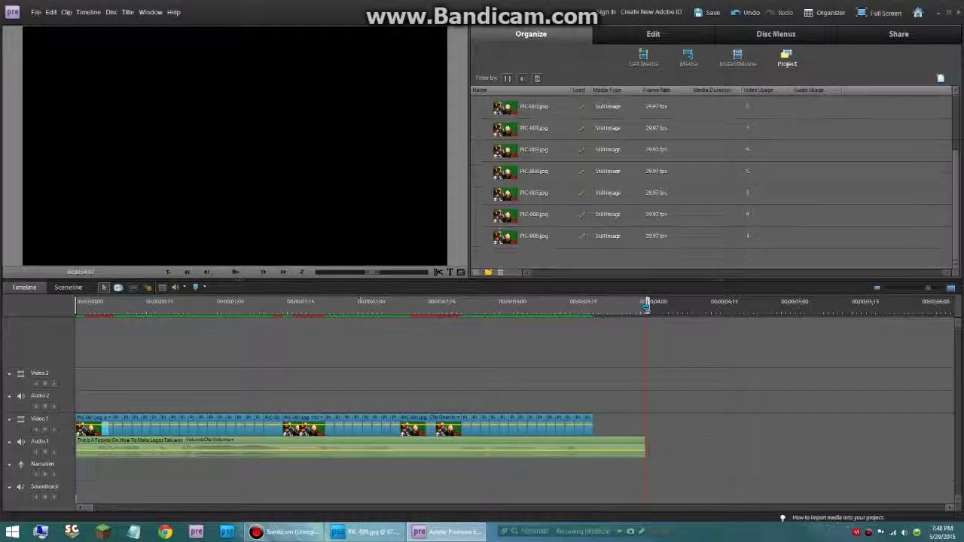
left_click_drag(594, 426, 644, 427)
Step: Render the work area with the filled Video 1 track and return the playhead to 00;00;00;00
left_click(88, 12)
left_click(115, 25)
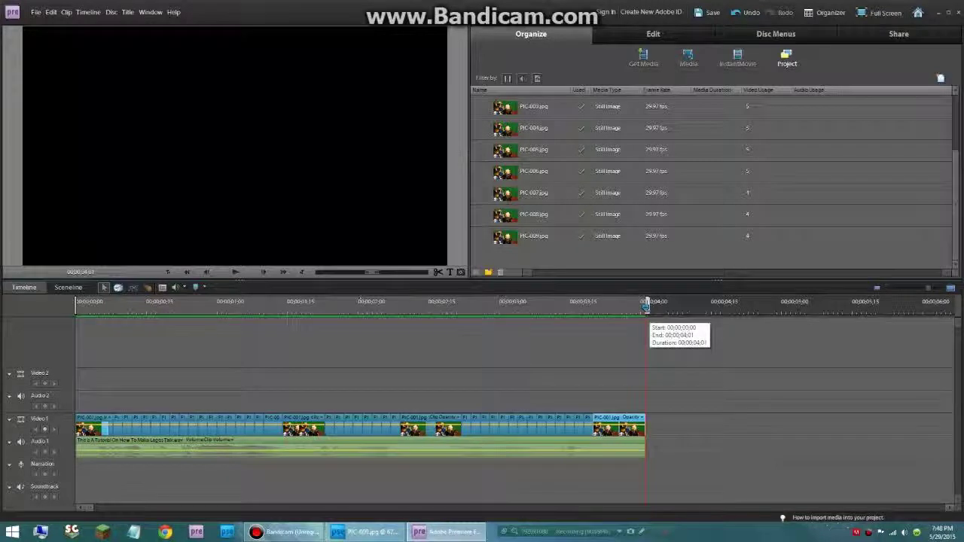
key("Home")
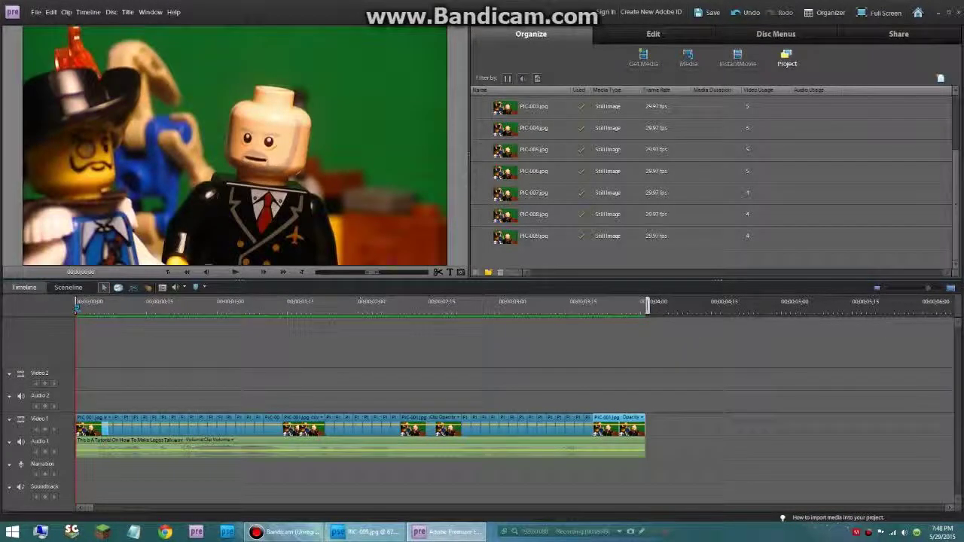